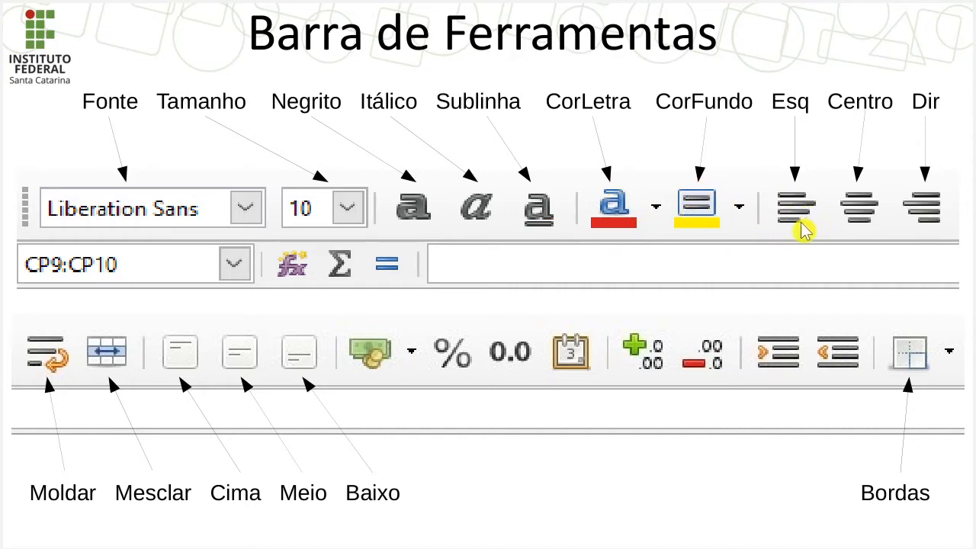
pyautogui.click(860, 206)
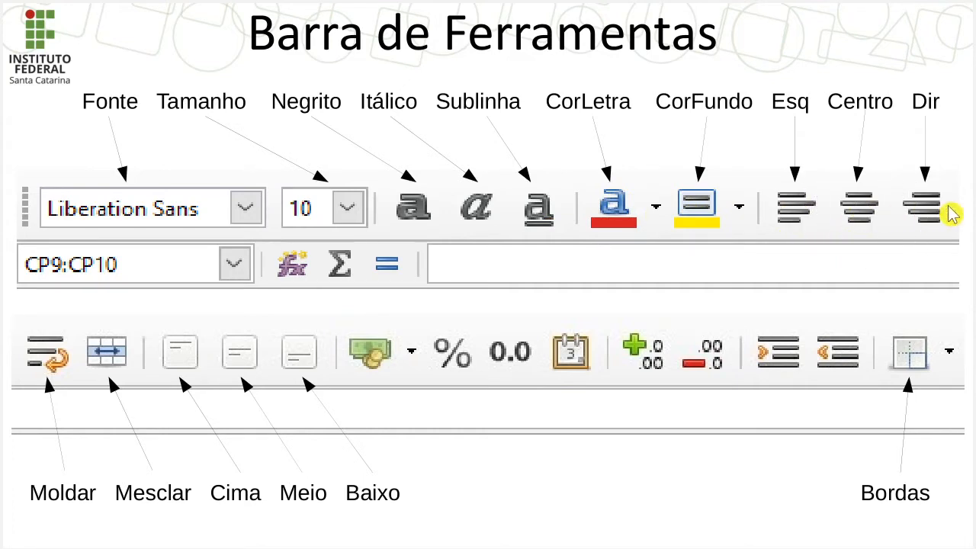
pyautogui.click(928, 208)
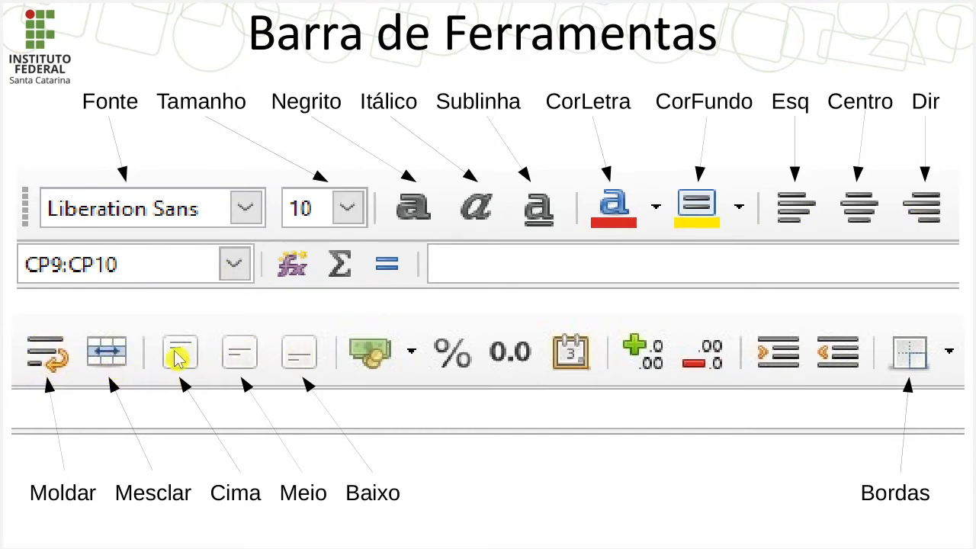
pyautogui.press('ctrl')
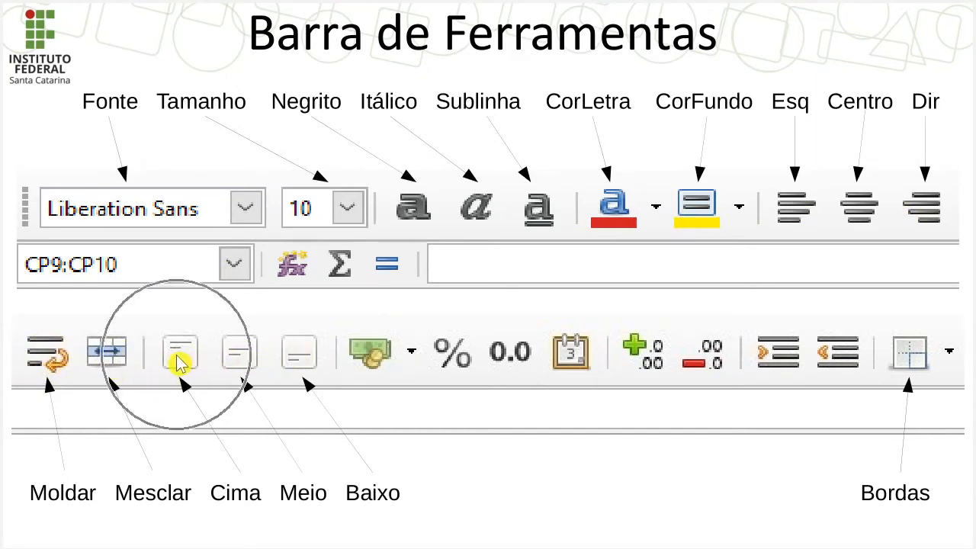
pyautogui.press('ctrl')
pyautogui.press('ctrl')
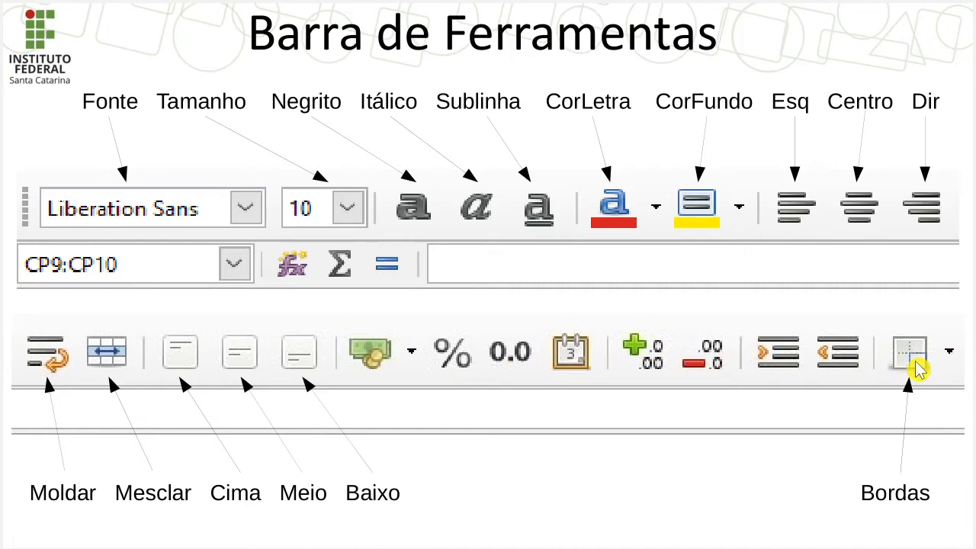
# Switch to the LibreOffice Calc spreadsheet and make the Aluno heading in cell A1 bold.
pyautogui.hotkey('alt', 'Tab')
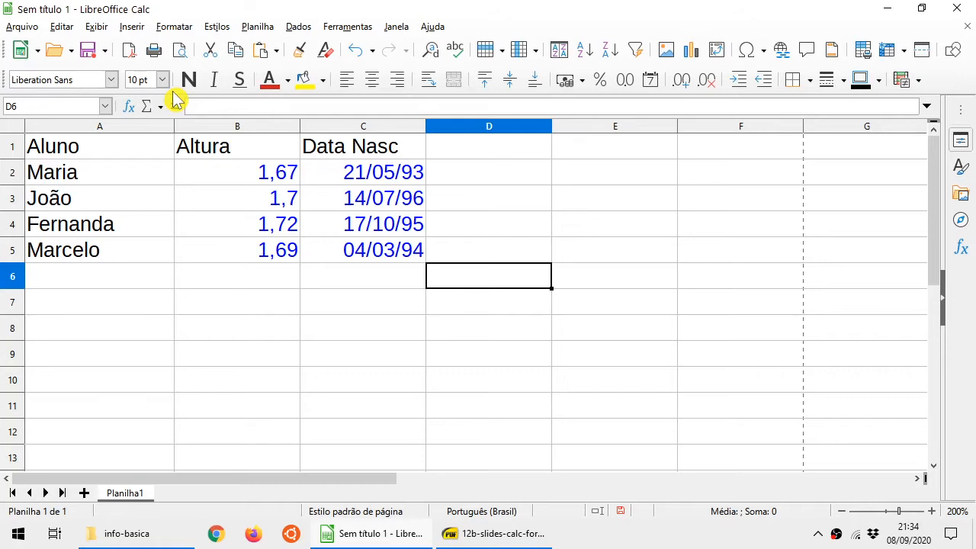
pyautogui.click(107, 155)
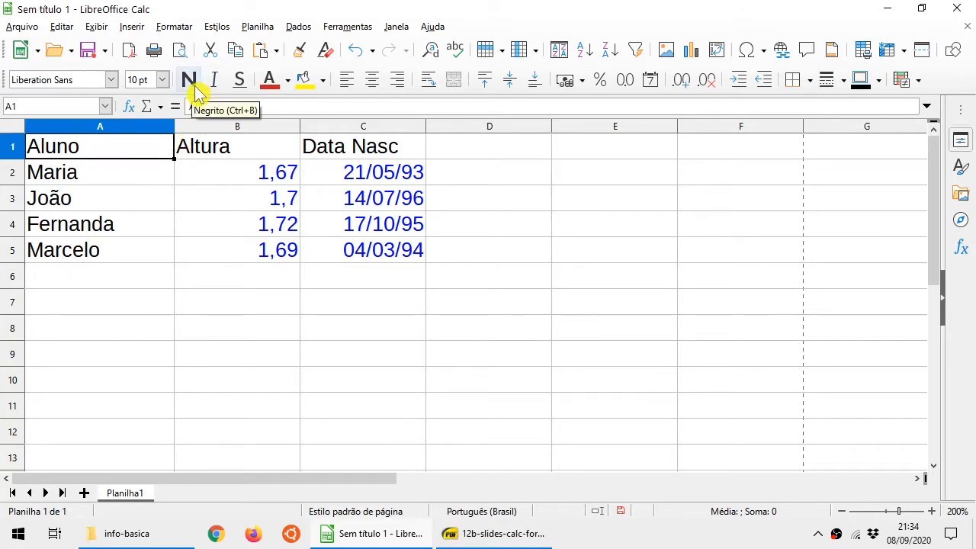
pyautogui.click(190, 80)
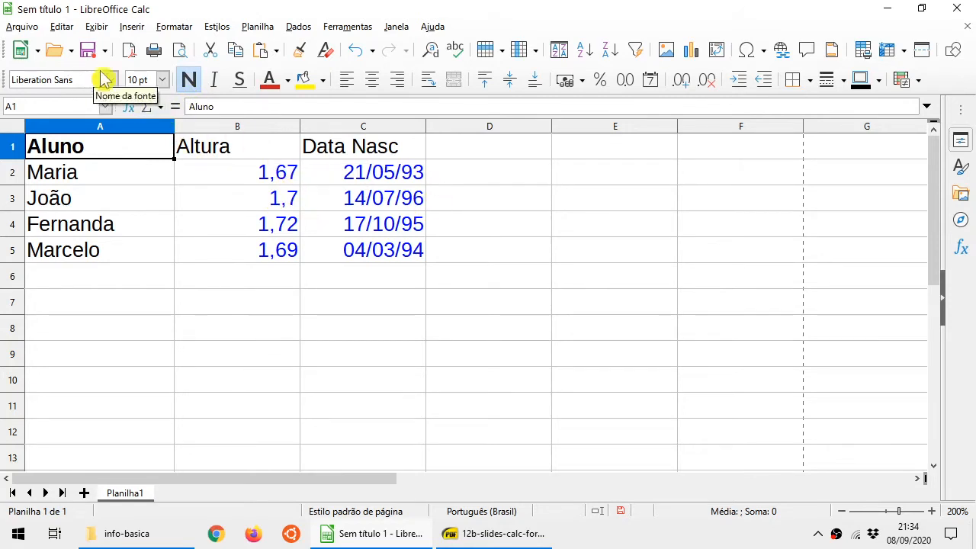
# Set the font size of the Altura heading in B1 to 12 pt and the Data Nasc heading in C1 to 8 pt.
pyautogui.click(240, 153)
pyautogui.click(162, 80)
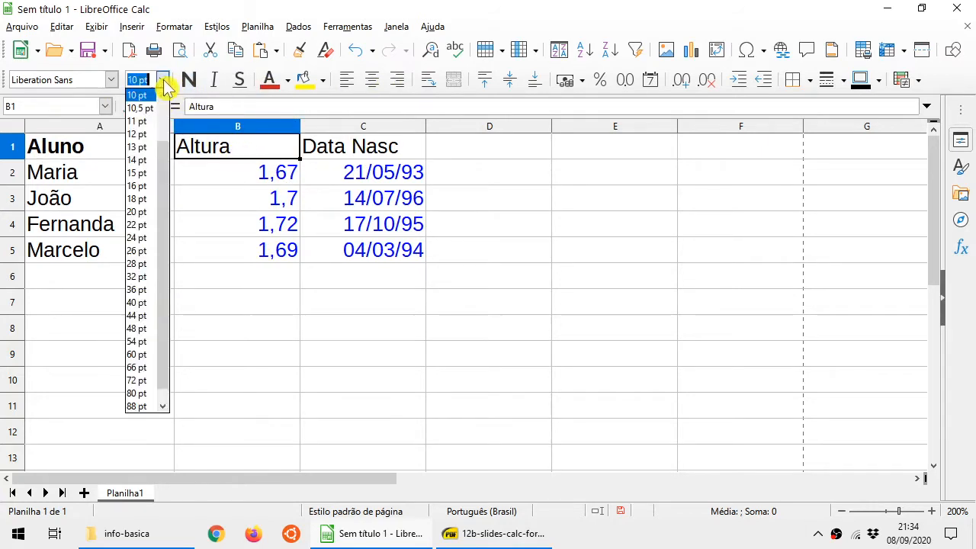
pyautogui.click(142, 134)
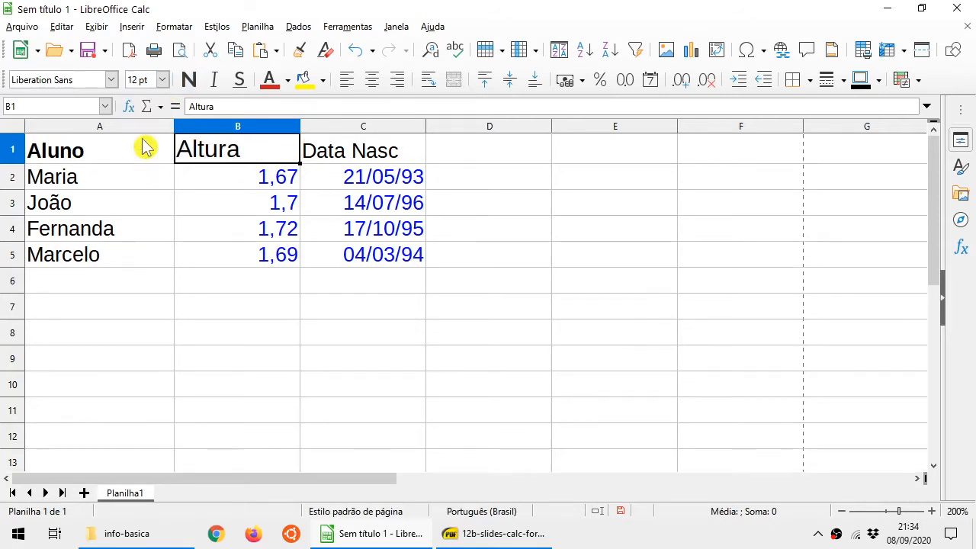
pyautogui.click(349, 156)
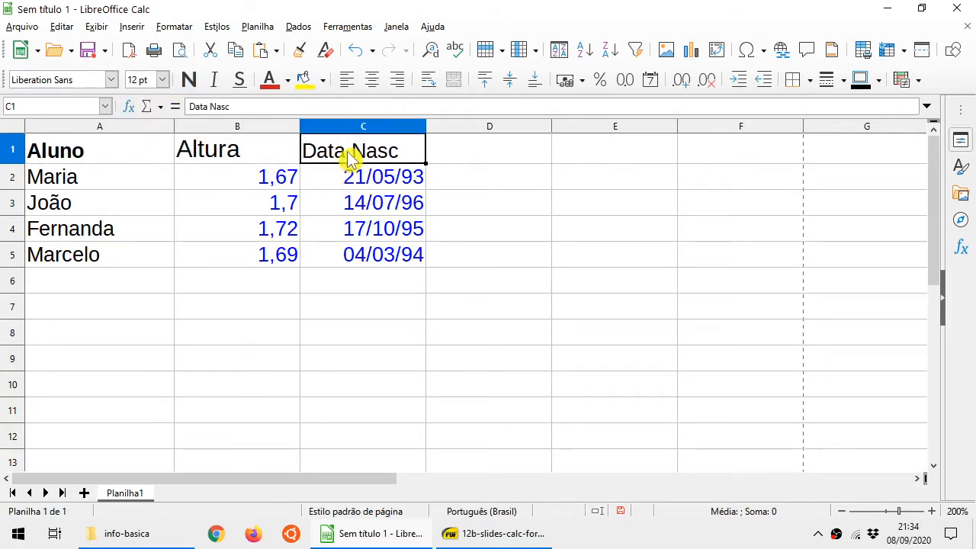
pyautogui.click(163, 81)
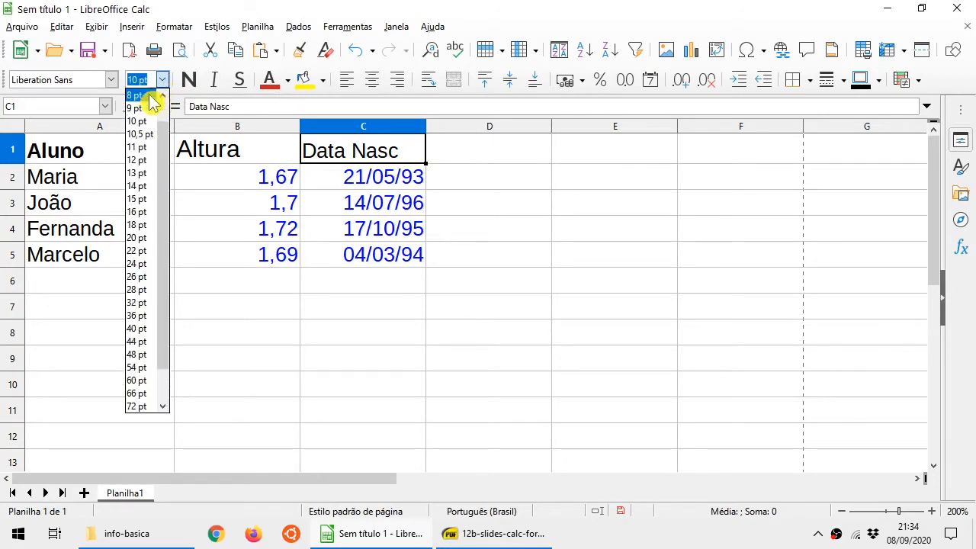
pyautogui.click(137, 95)
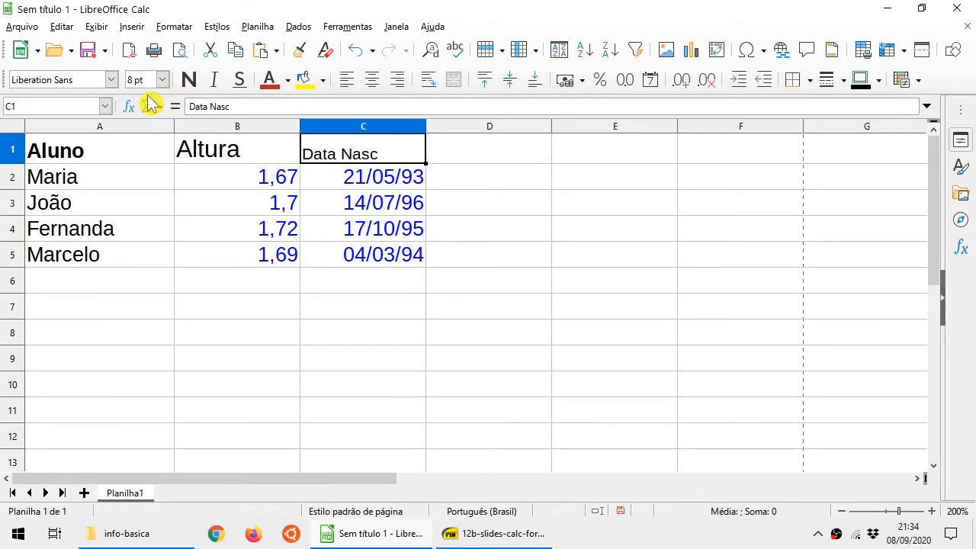
pyautogui.click(505, 212)
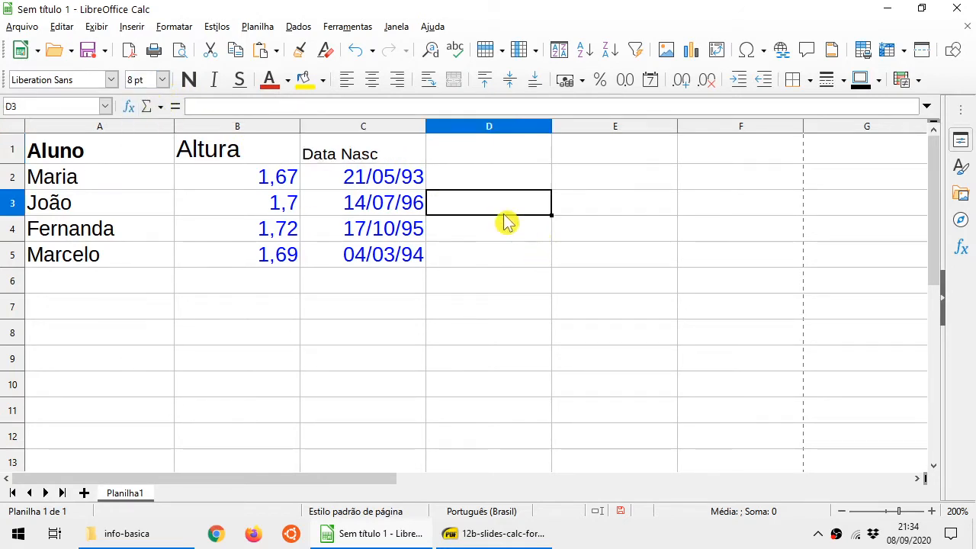
# Set the font of the student name in A2 to Lucida Handwriting and apply the dark red 2 font color to B2.
pyautogui.click(103, 189)
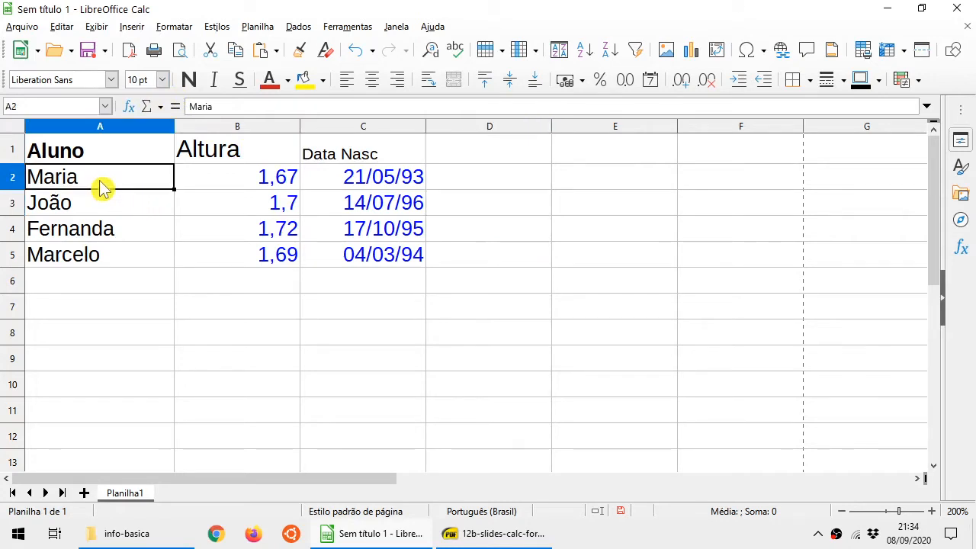
pyautogui.click(110, 80)
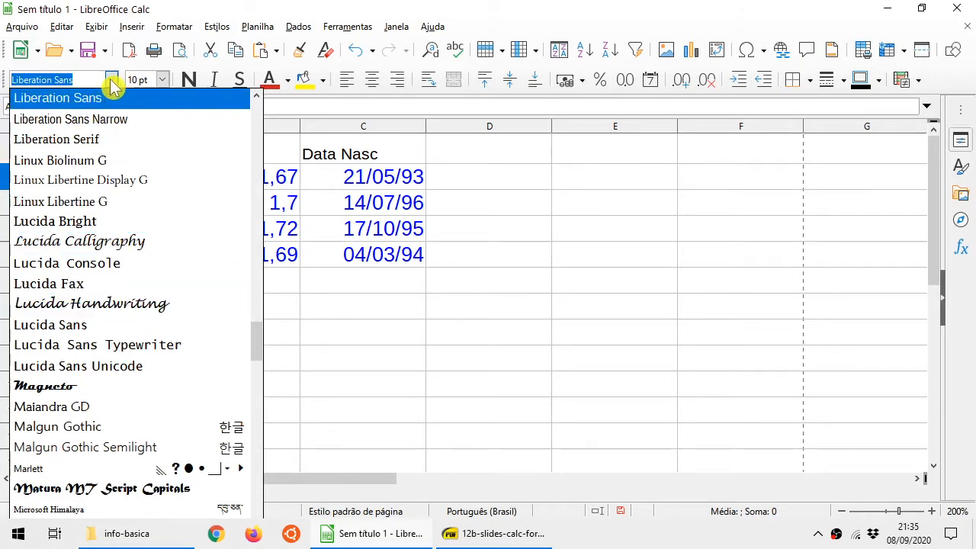
pyautogui.click(133, 305)
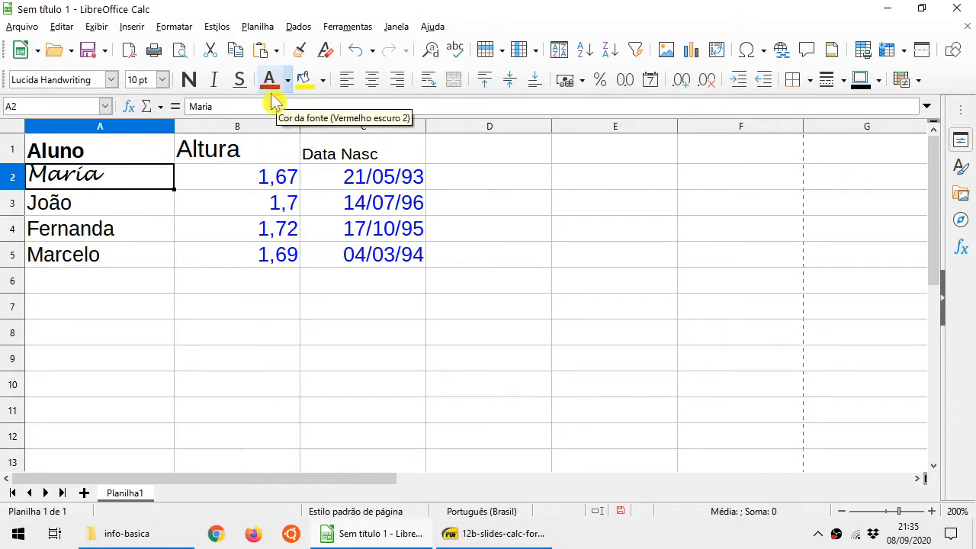
pyautogui.click(236, 181)
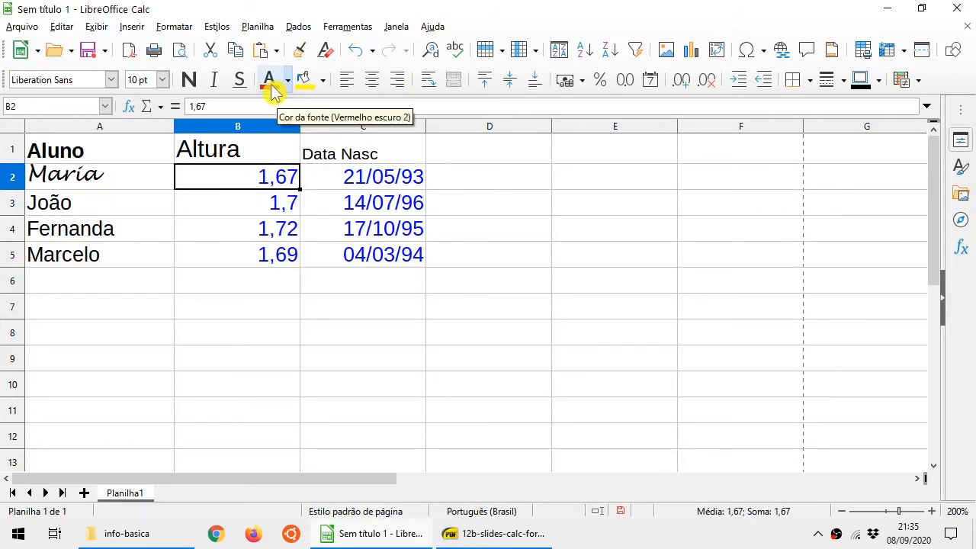
pyautogui.click(269, 83)
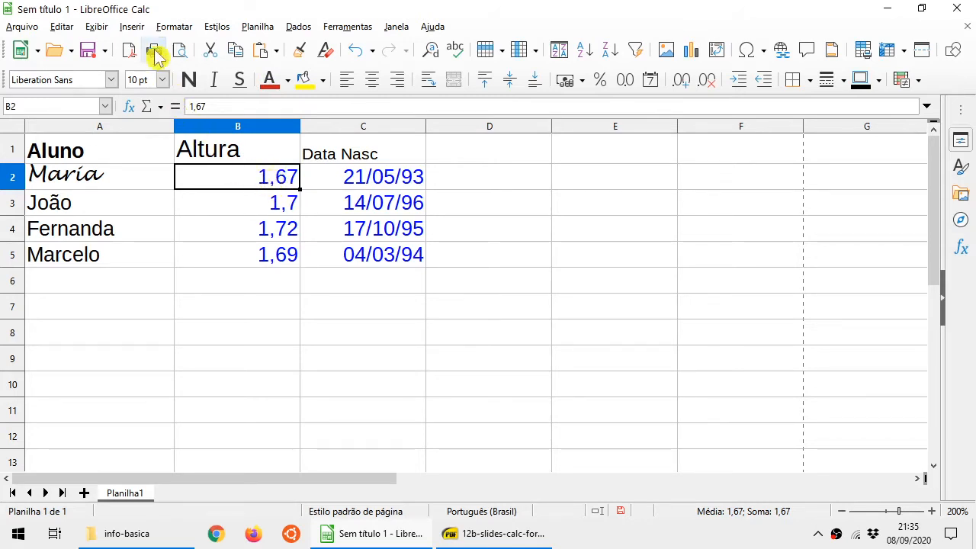
# Turn value highlighting off to check the font color in B2, and turn it back on.
pyautogui.click(96, 29)
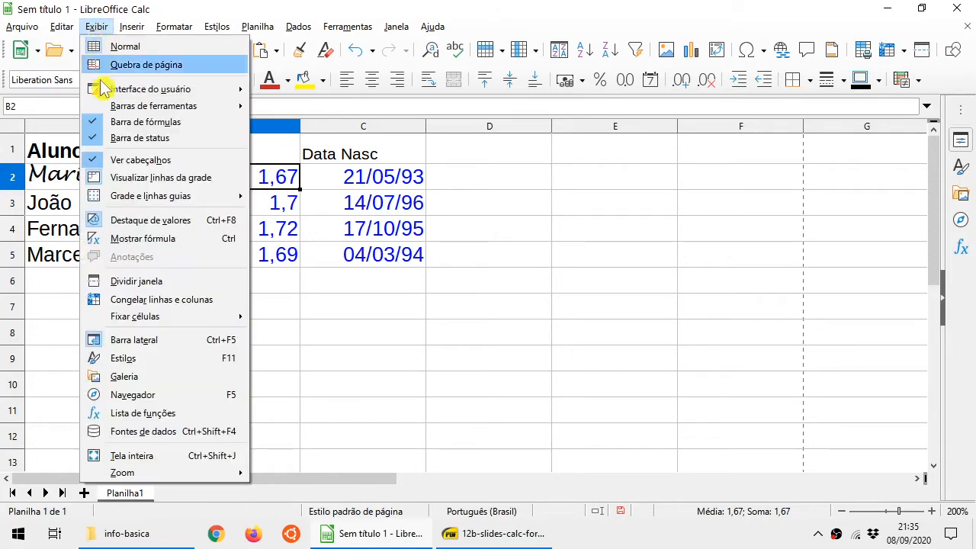
pyautogui.click(140, 223)
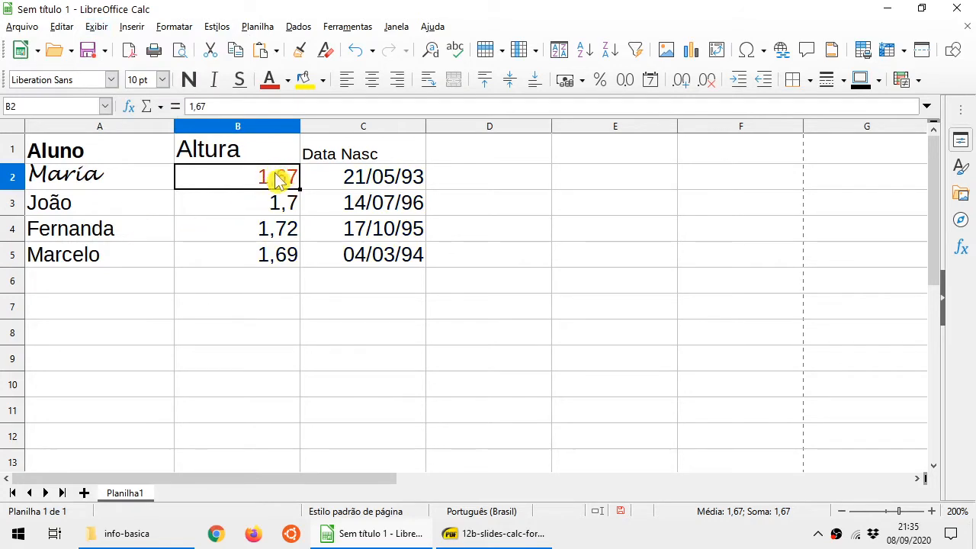
pyautogui.click(96, 29)
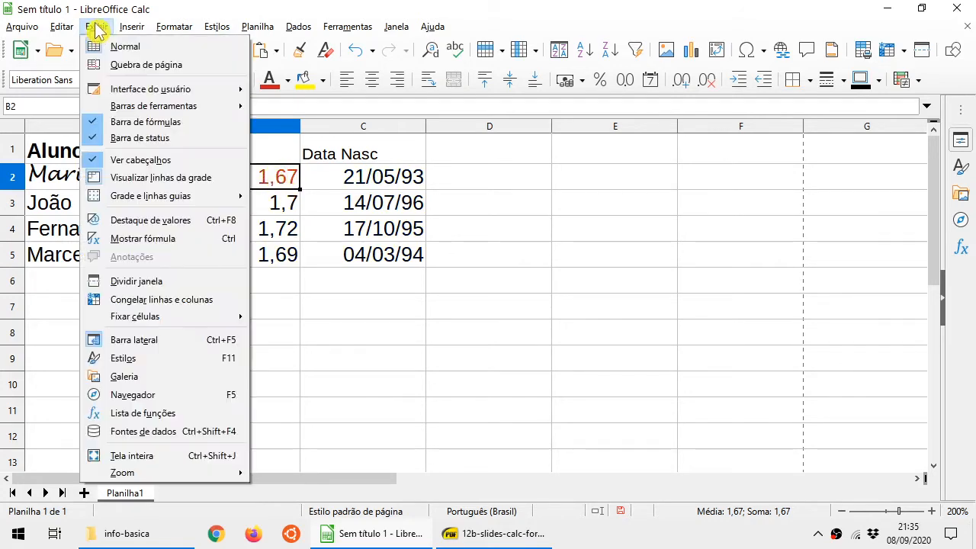
pyautogui.click(160, 221)
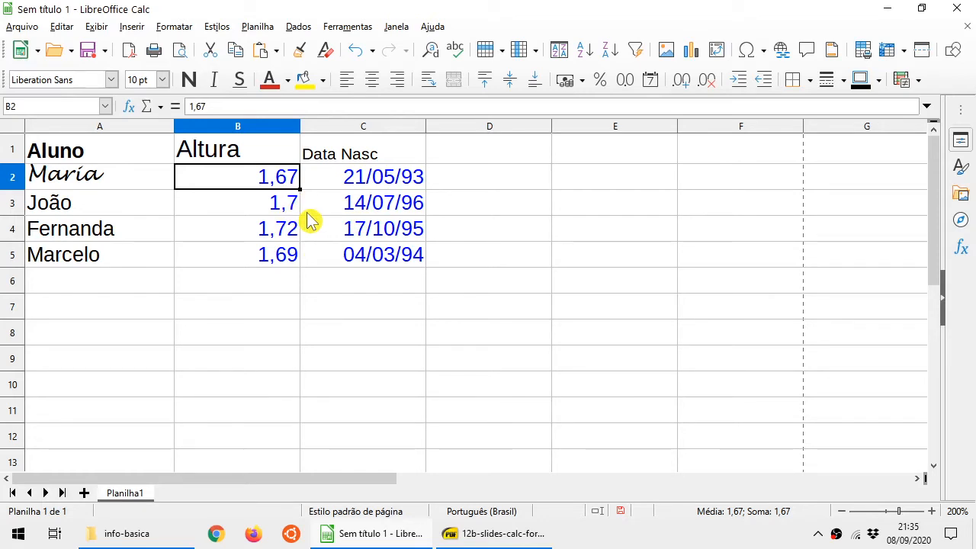
# Fill the background of cell C2 with yellow and that of cell C3 with green.
pyautogui.click(364, 183)
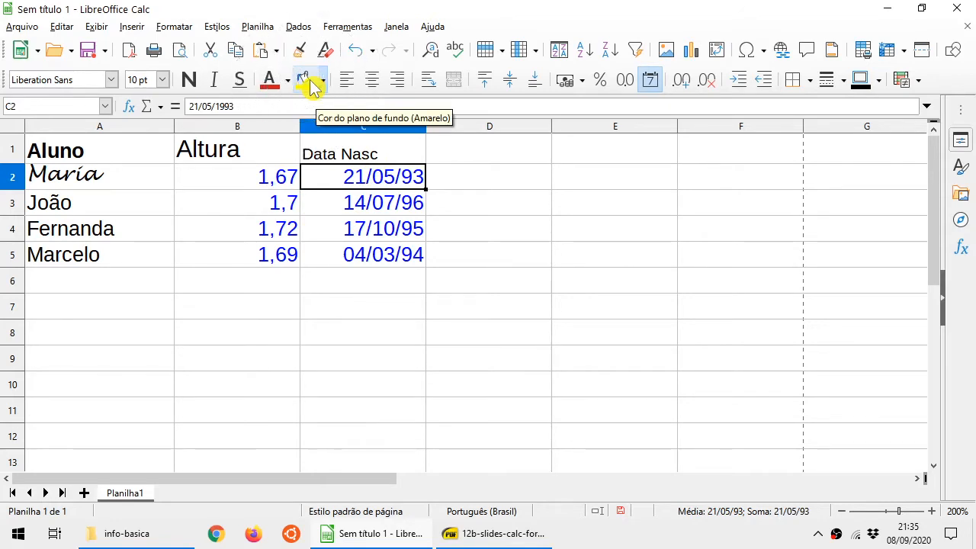
pyautogui.click(309, 84)
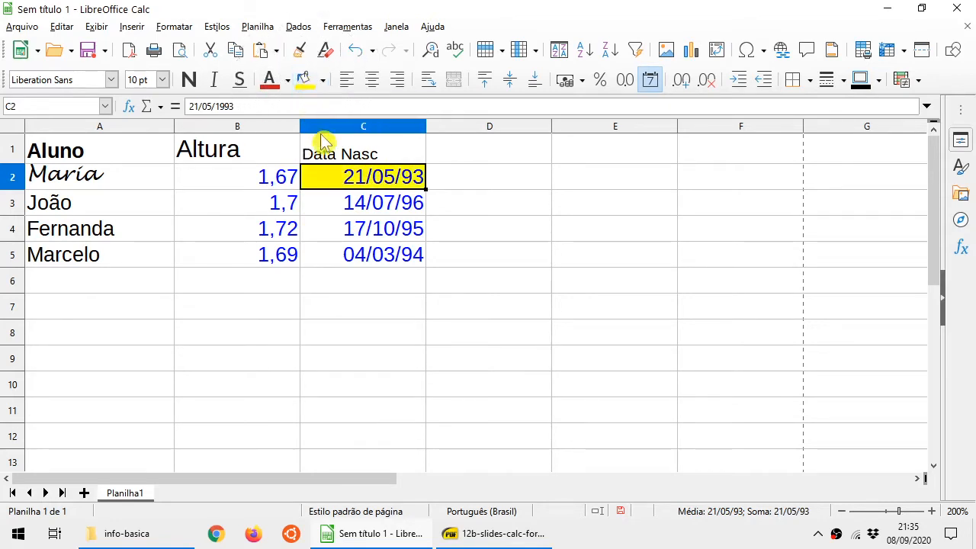
pyautogui.click(370, 213)
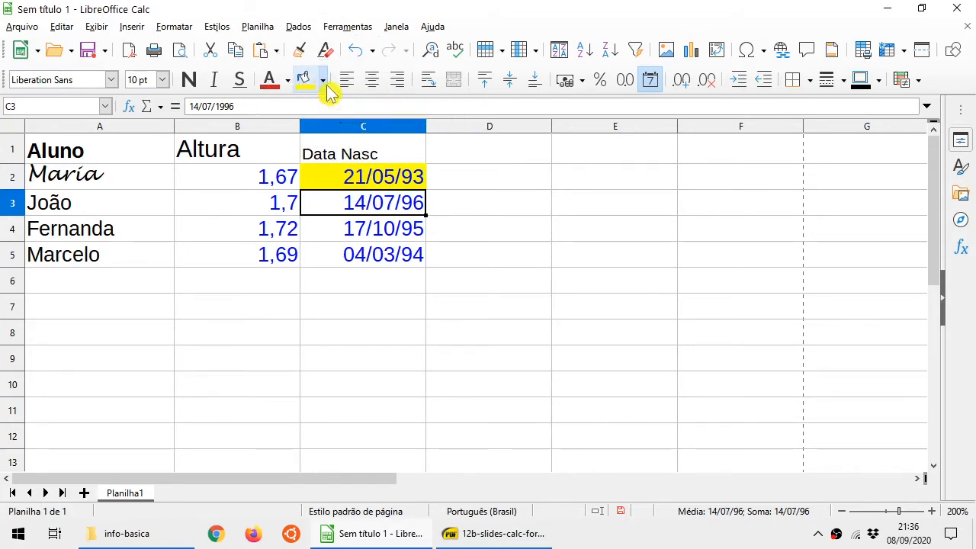
pyautogui.click(323, 80)
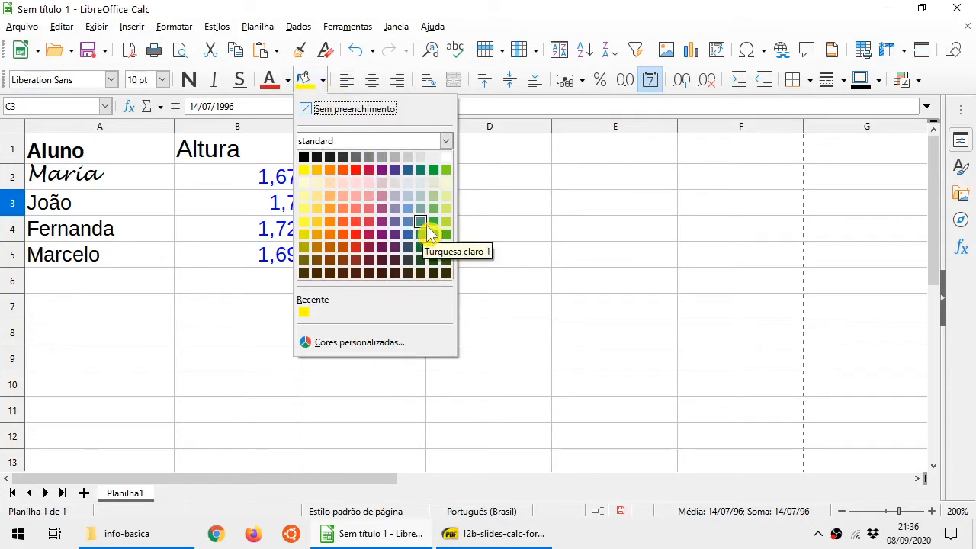
pyautogui.click(447, 170)
pyautogui.click(506, 281)
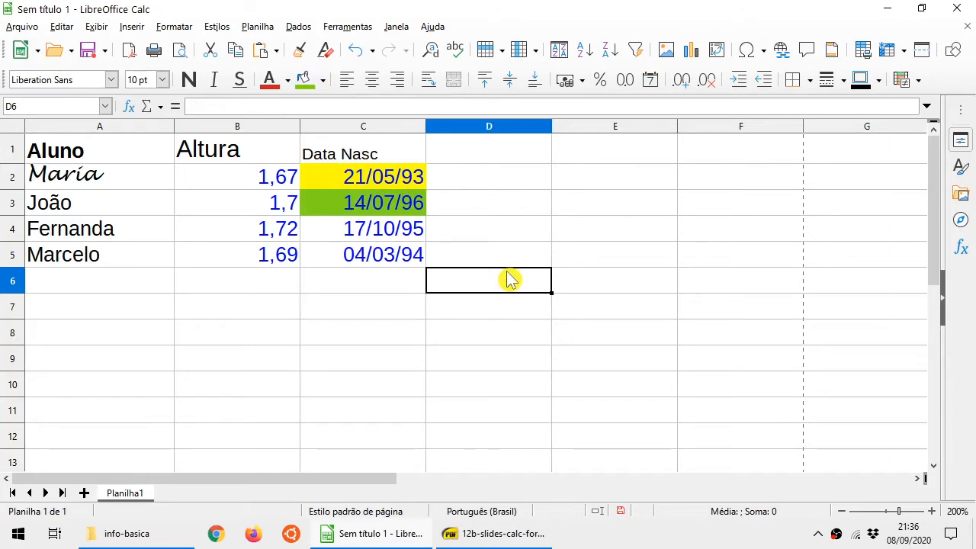
# Try left, center and right alignment on the heights in B2:B5, and remove the explicit alignment.
pyautogui.moveTo(251, 254); pyautogui.dragTo(251, 177)
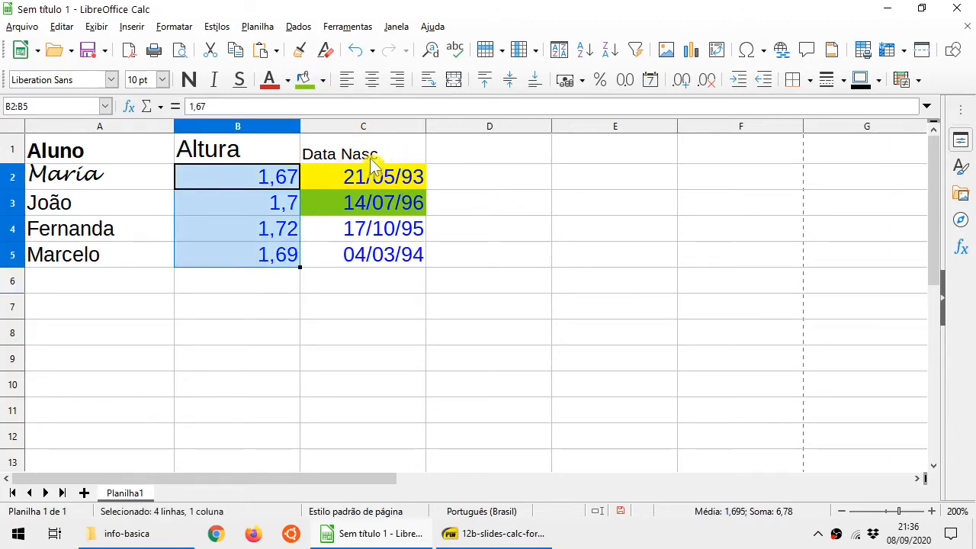
pyautogui.click(347, 84)
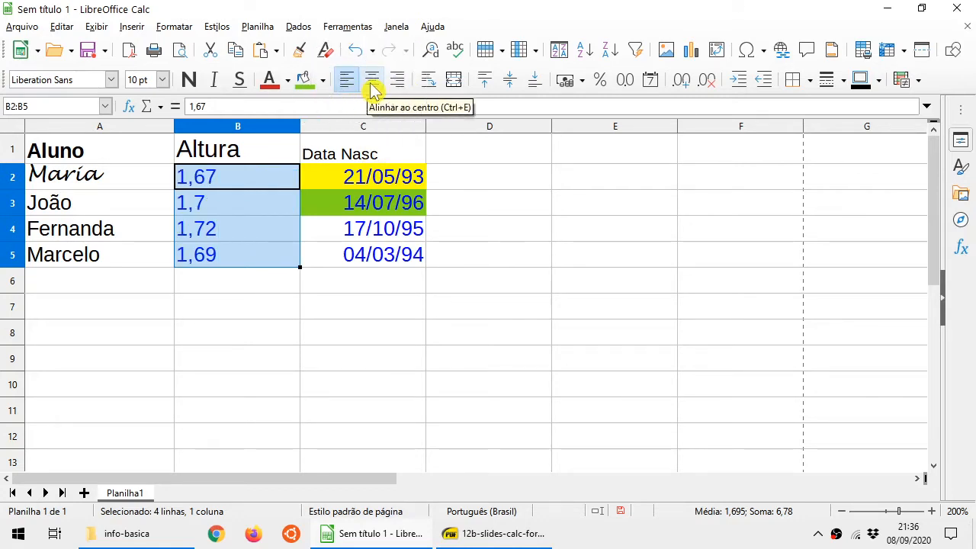
pyautogui.click(372, 89)
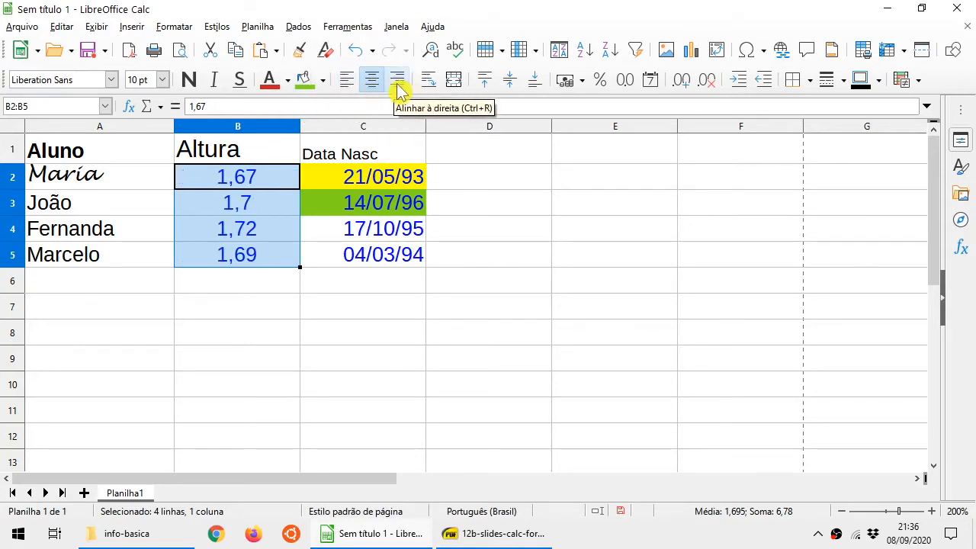
pyautogui.click(400, 85)
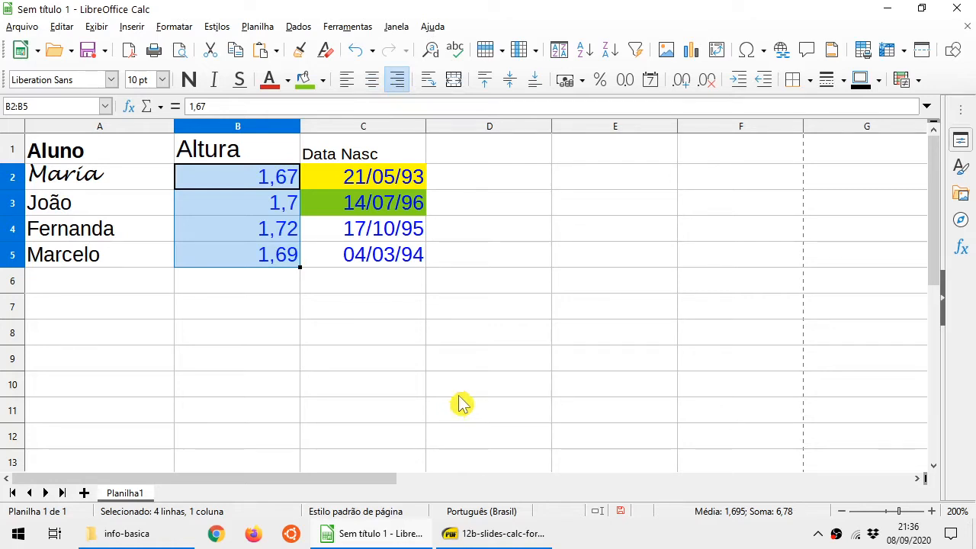
pyautogui.click(396, 82)
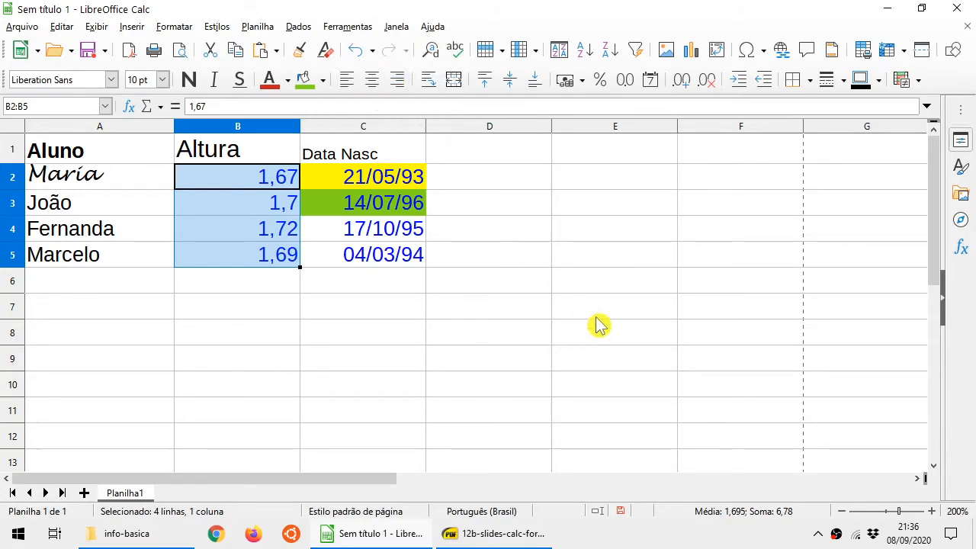
# Enter a student's long full name in cell A6, below the existing students.
pyautogui.click(411, 373)
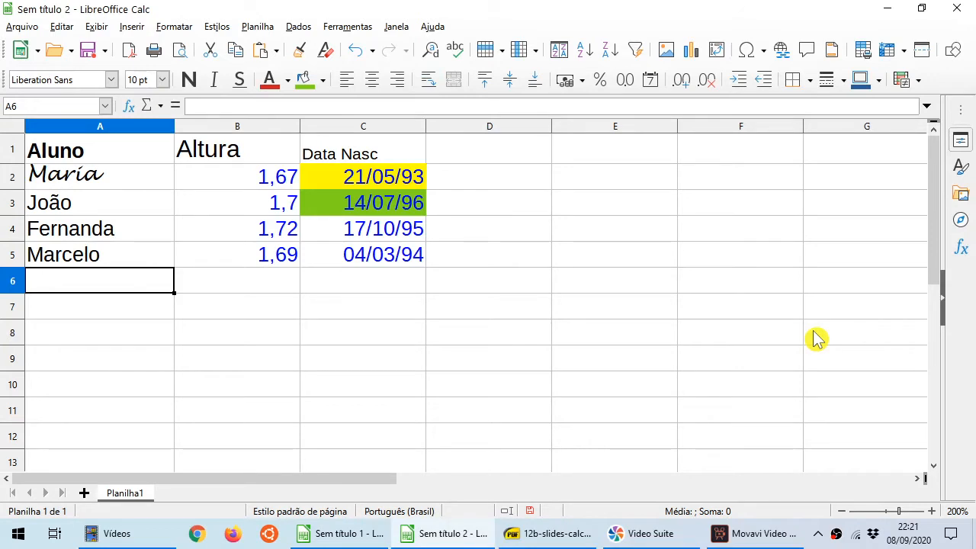
pyautogui.write('J')
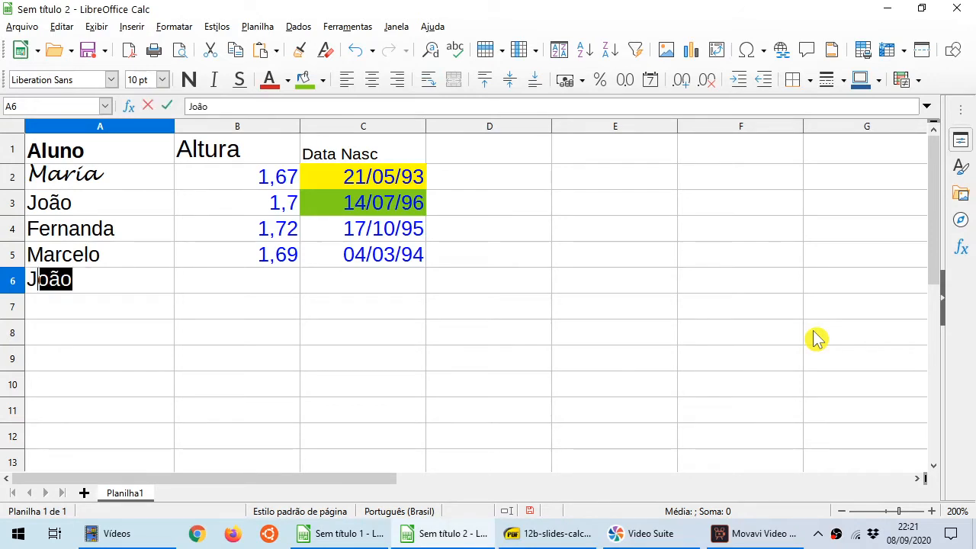
pyautogui.write('oaquim JO')
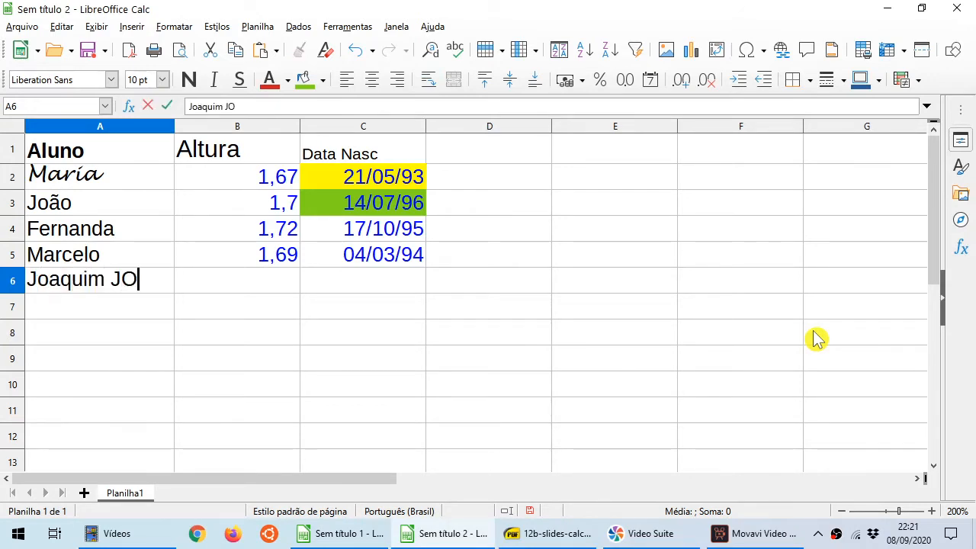
pyautogui.press('BackSpace')
pyautogui.write('osé da S')
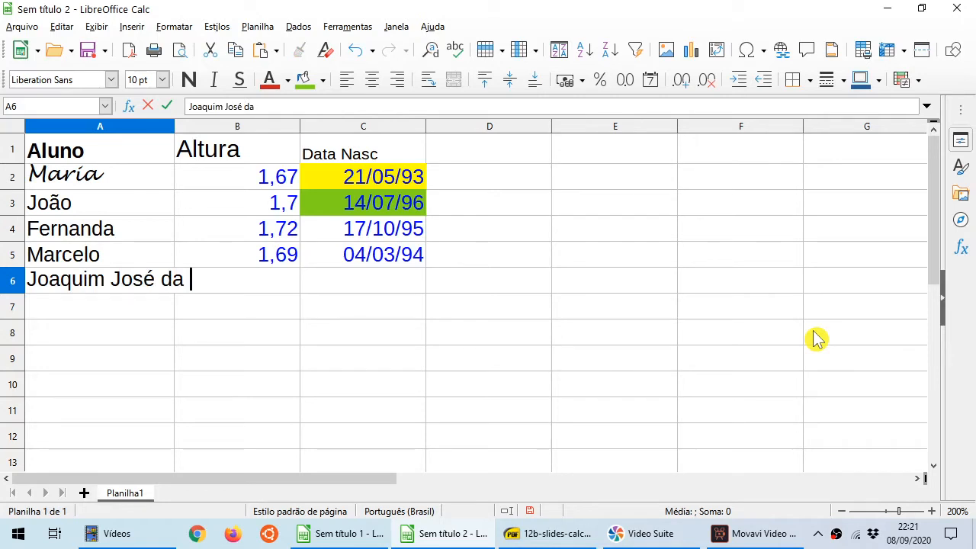
pyautogui.write('ilva Xavier')
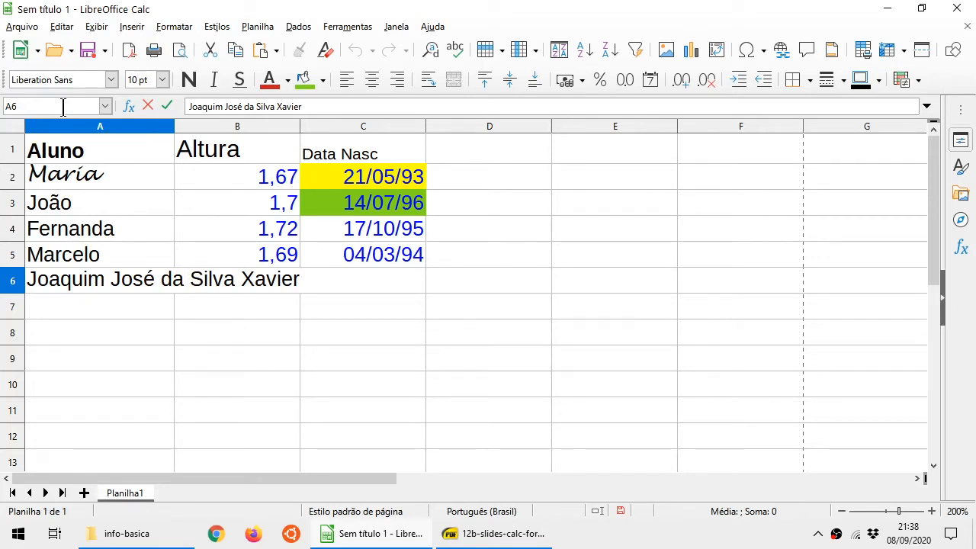
pyautogui.press('Return')
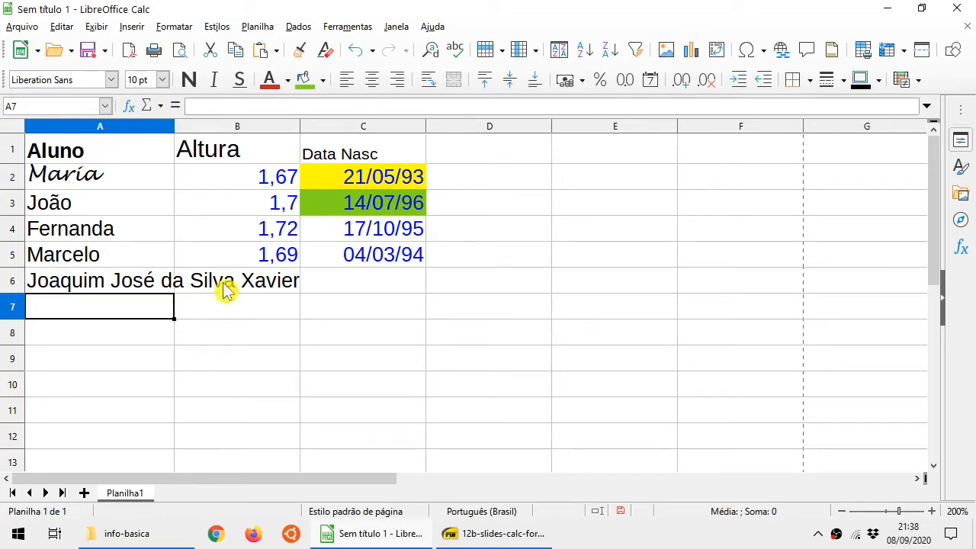
# Try text wrapping on the long name in A6 and turn the wrapping off again.
pyautogui.press('ctrl')
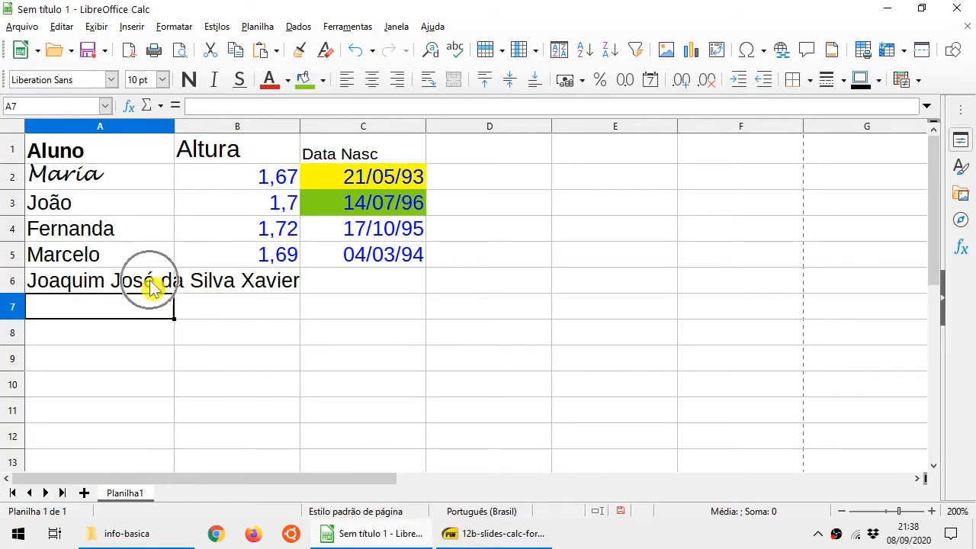
pyautogui.click(152, 286)
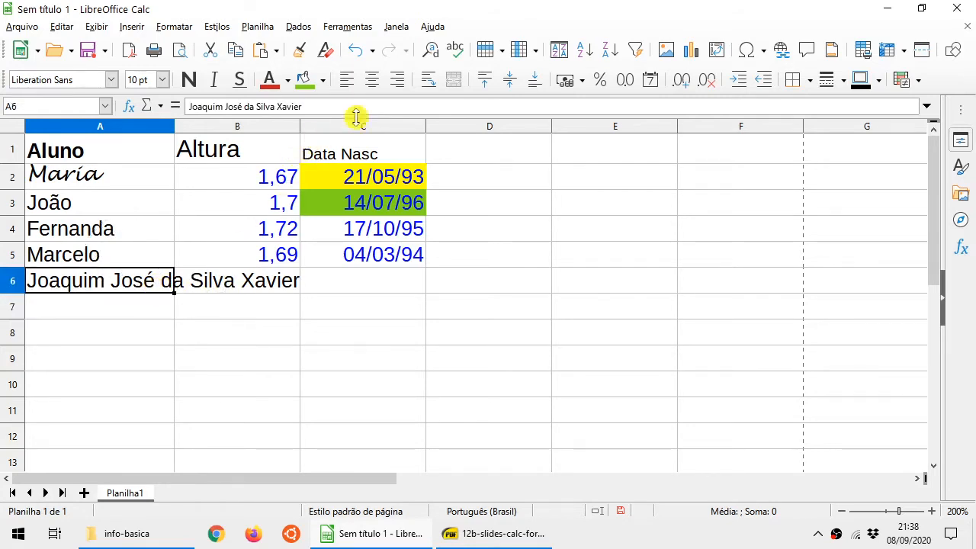
pyautogui.press('ctrl')
pyautogui.press('ctrl')
pyautogui.press('ctrl')
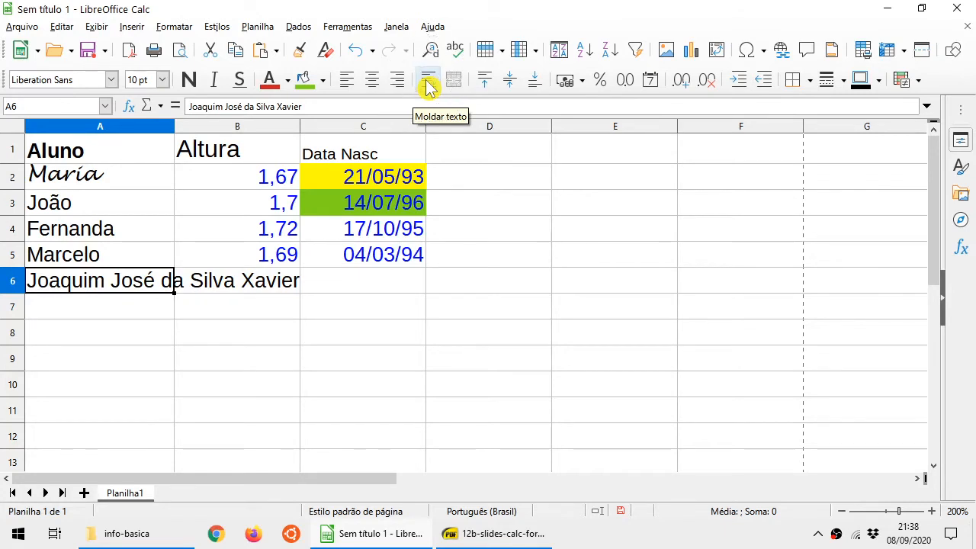
pyautogui.click(429, 86)
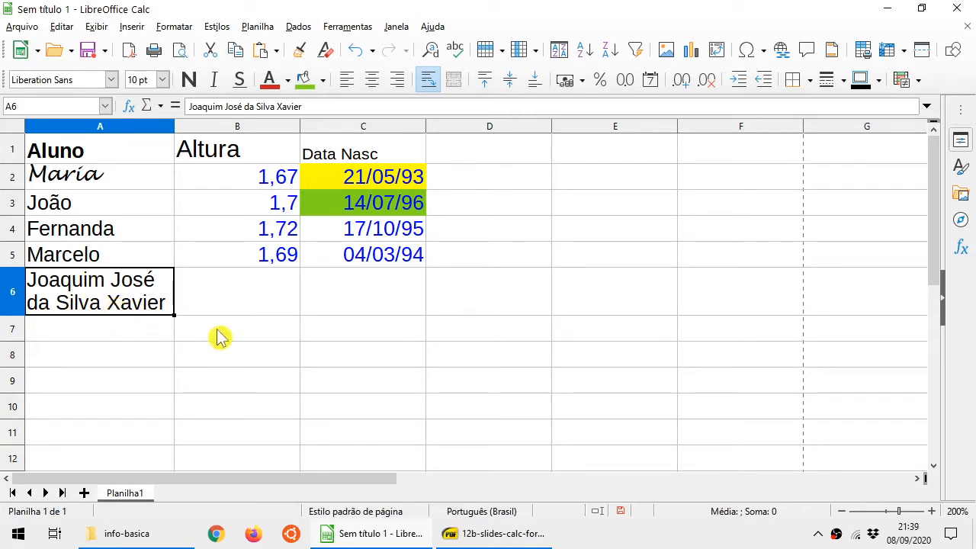
pyautogui.click(434, 87)
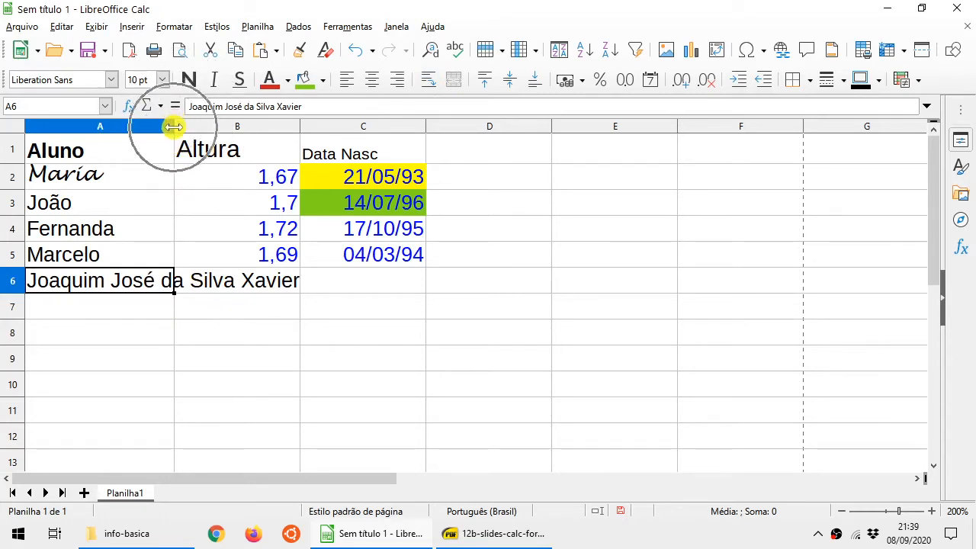
# Try widening column A slightly and fitting it to its longest content, and undo both width changes.
pyautogui.moveTo(174, 126); pyautogui.dragTo(204, 126)
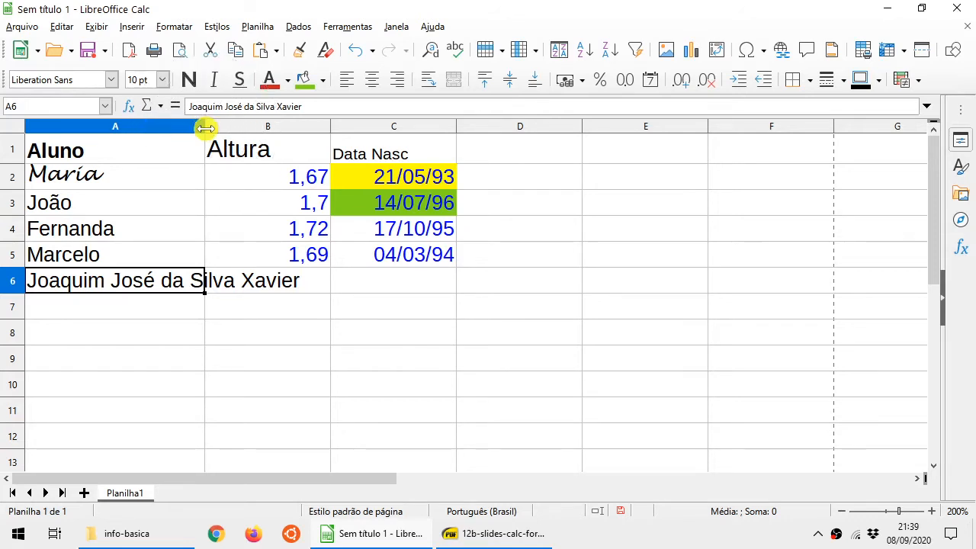
pyautogui.doubleClick(205, 128)
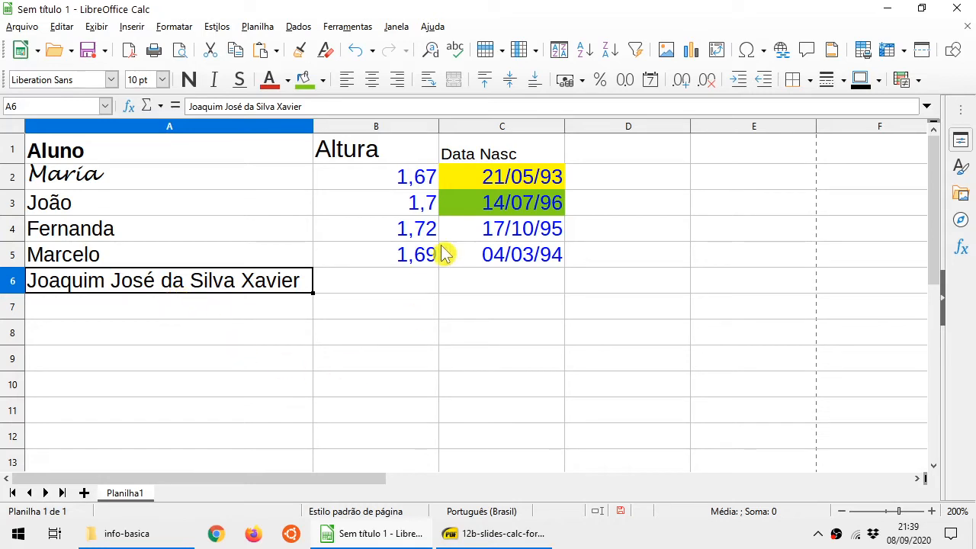
pyautogui.click(355, 52)
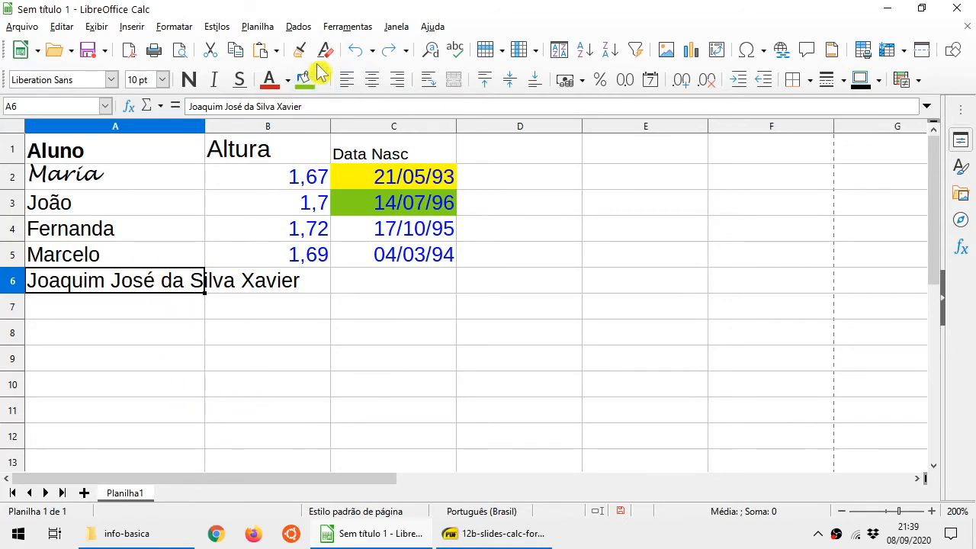
pyautogui.click(355, 52)
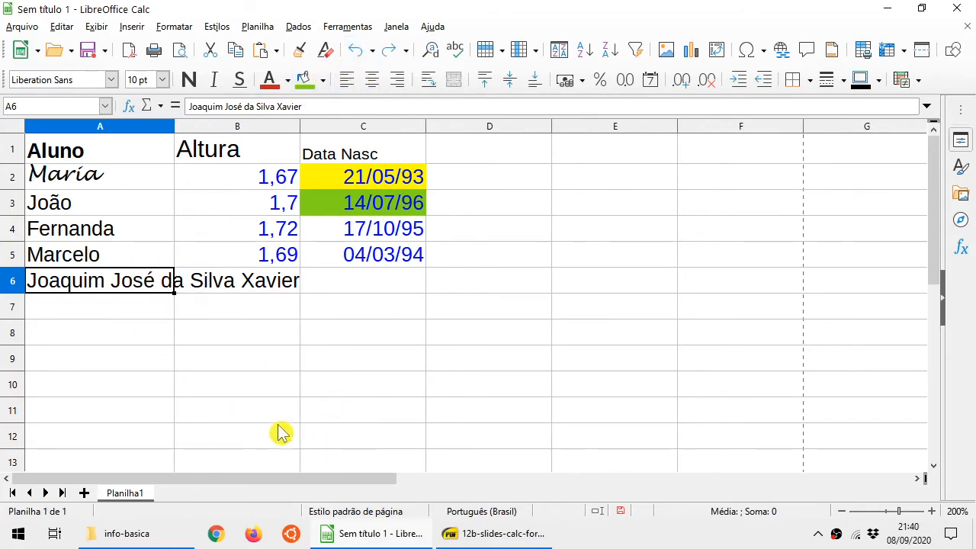
pyautogui.press('ctrl')
pyautogui.press('ctrl')
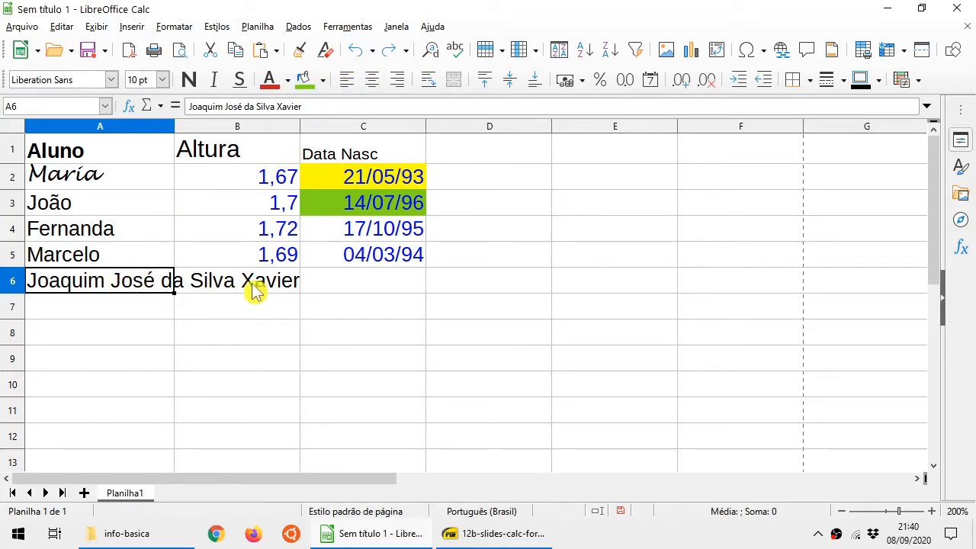
pyautogui.press('ctrl')
pyautogui.press('ctrl')
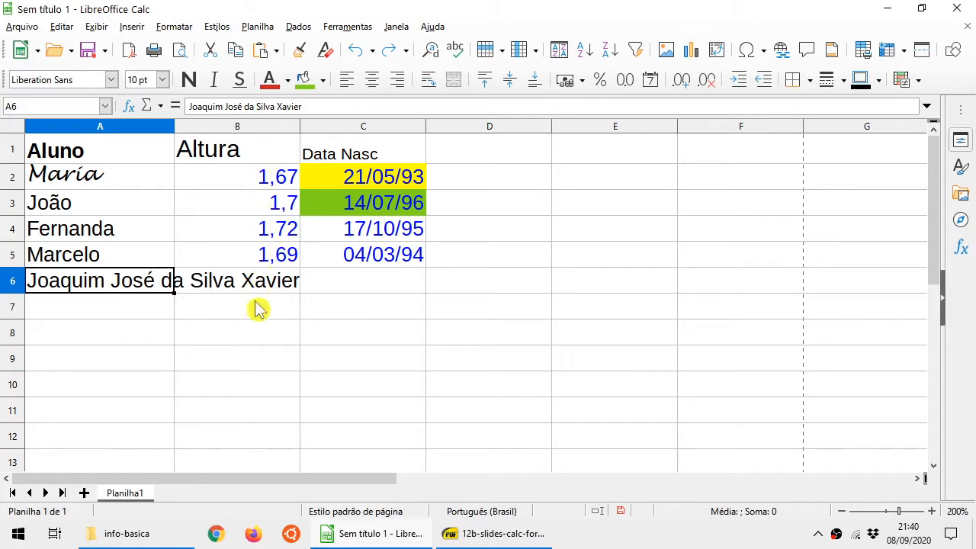
# Enter the height 1,75 in cell B6 beside the long name.
pyautogui.click(257, 285)
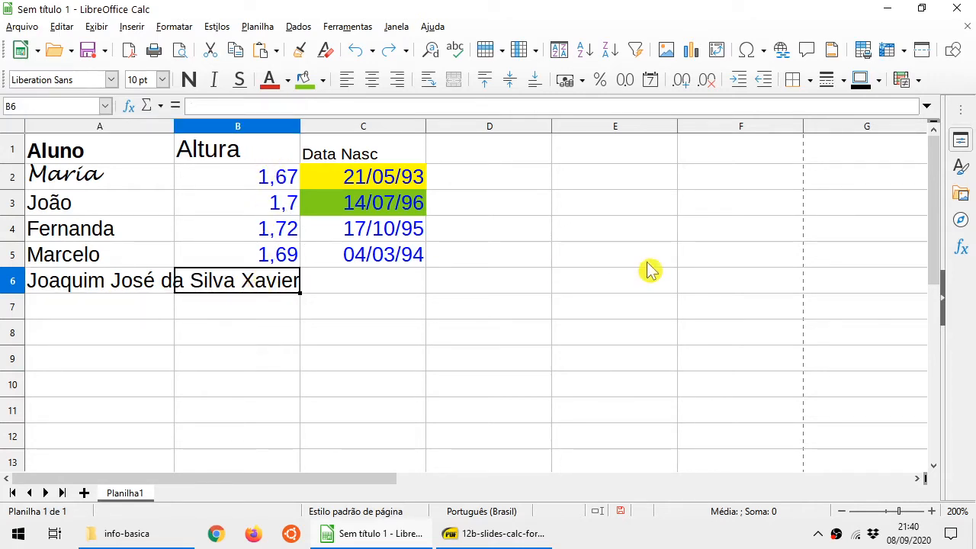
pyautogui.write('1,75')
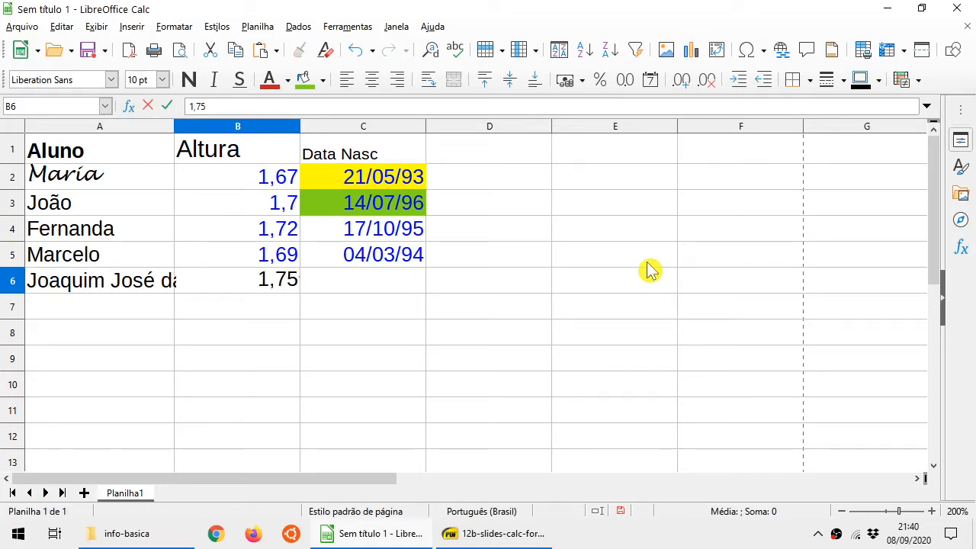
pyautogui.press('Return')
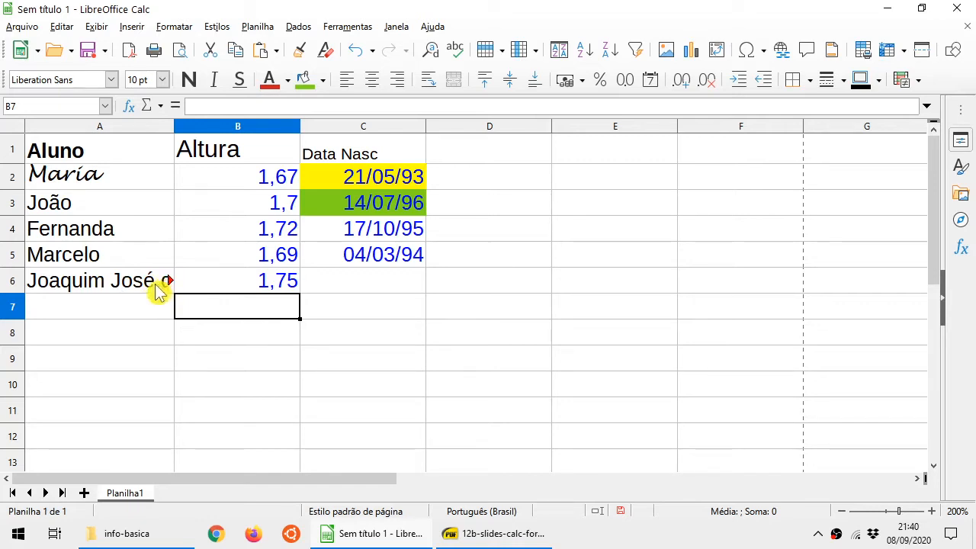
pyautogui.click(174, 127)
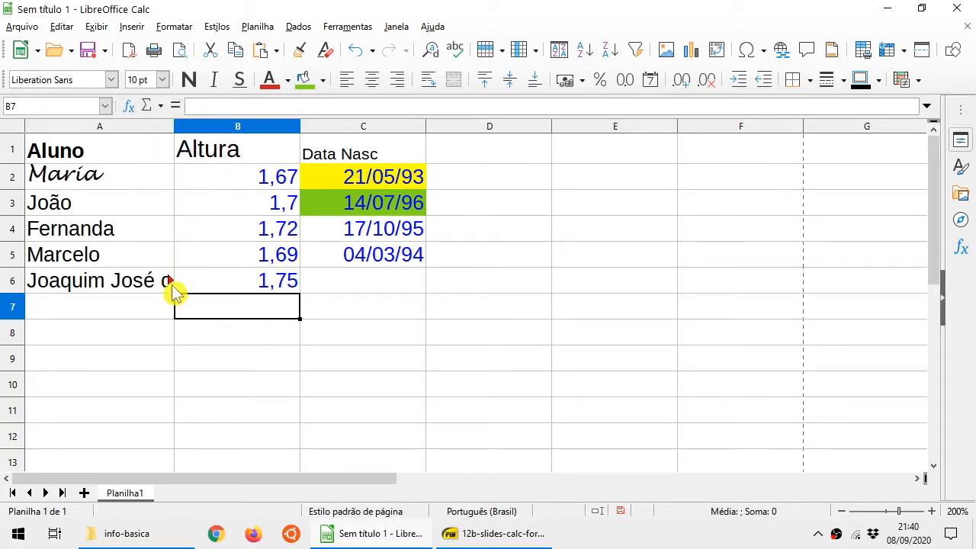
pyautogui.press('ctrl')
pyautogui.press('ctrl')
pyautogui.press('ctrl')
pyautogui.press('ctrl')
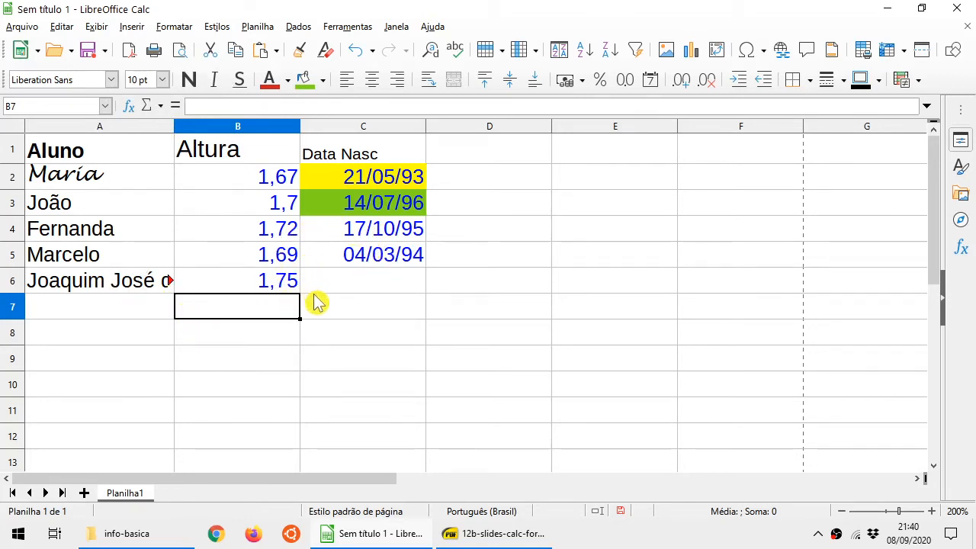
pyautogui.click(352, 286)
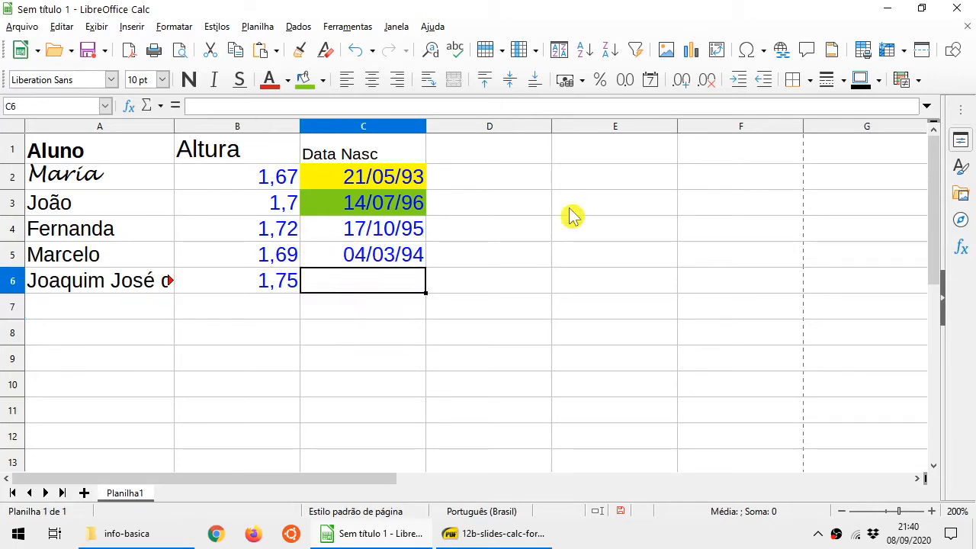
pyautogui.write('123456')
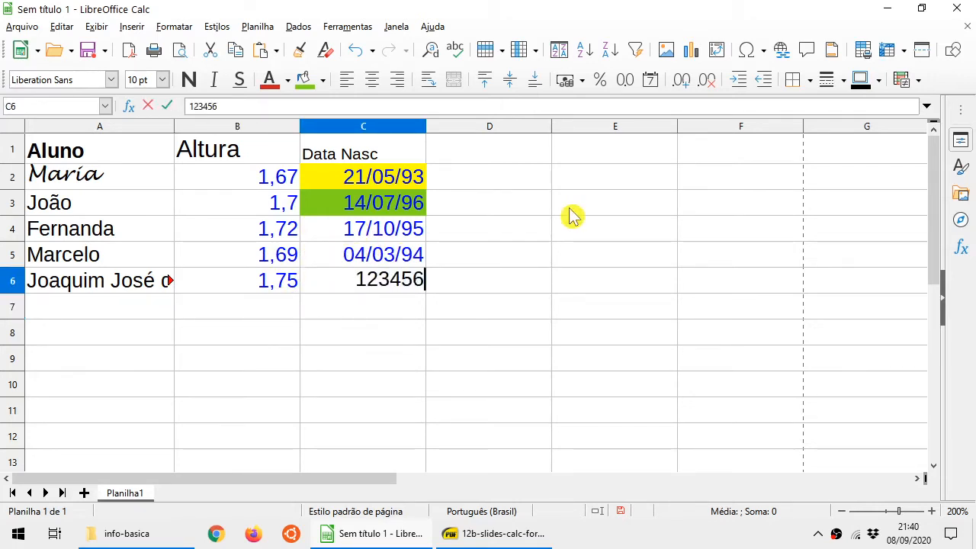
pyautogui.write('7890123456454')
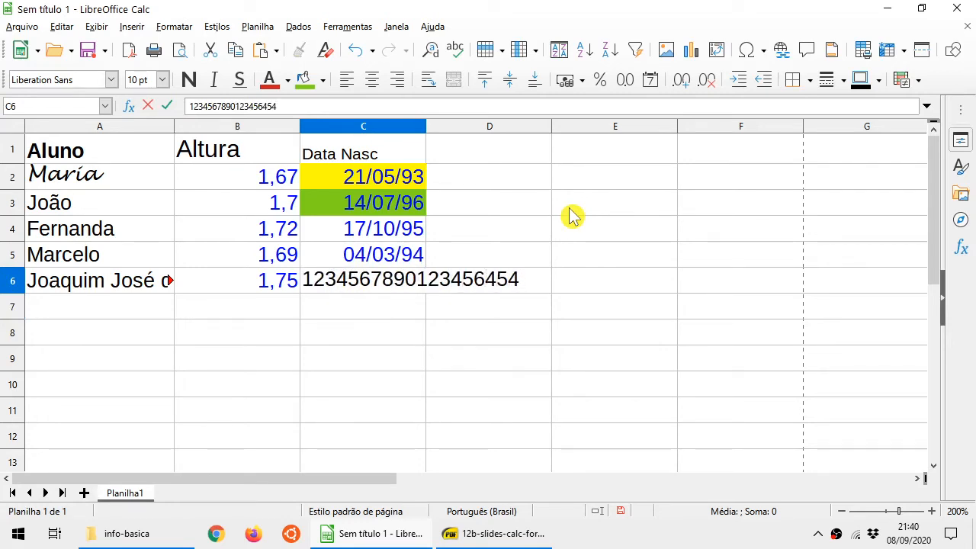
pyautogui.press('Return')
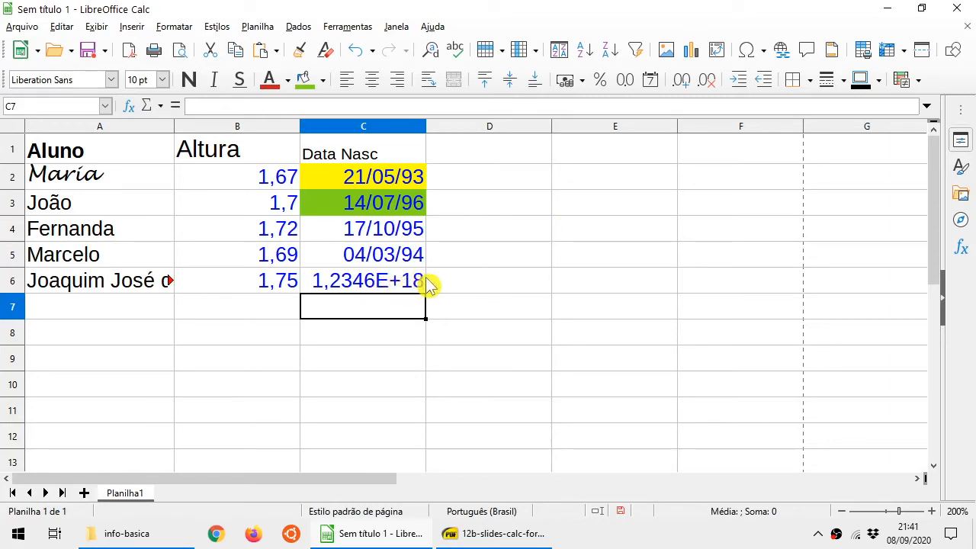
pyautogui.hotkey('ctrl', 'z')
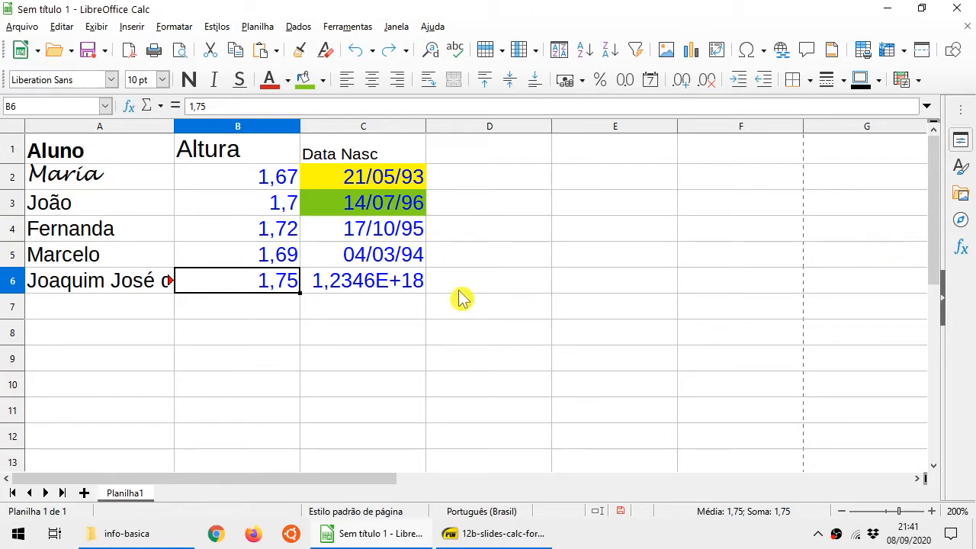
pyautogui.press('ctrl')
pyautogui.press('ctrl')
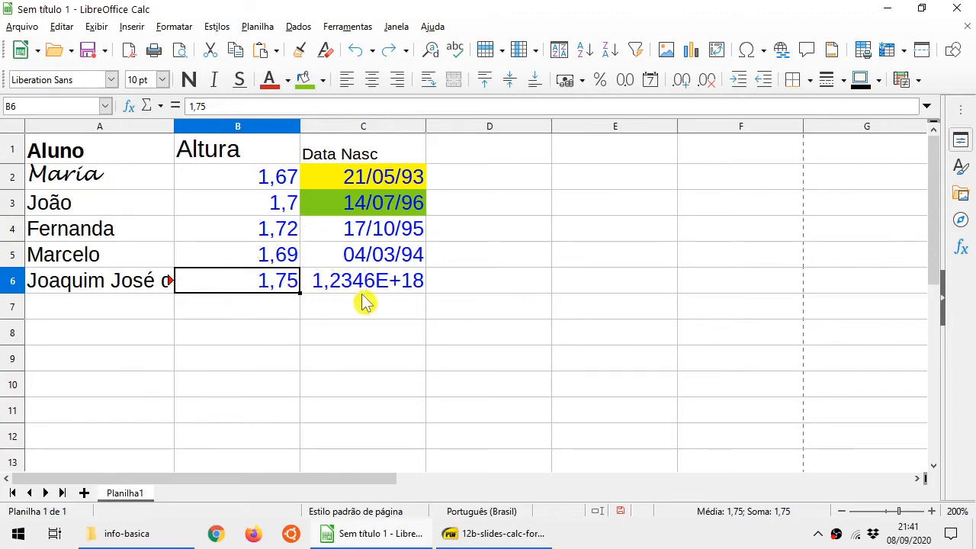
pyautogui.press('F2')
pyautogui.write('56406540654065406450')
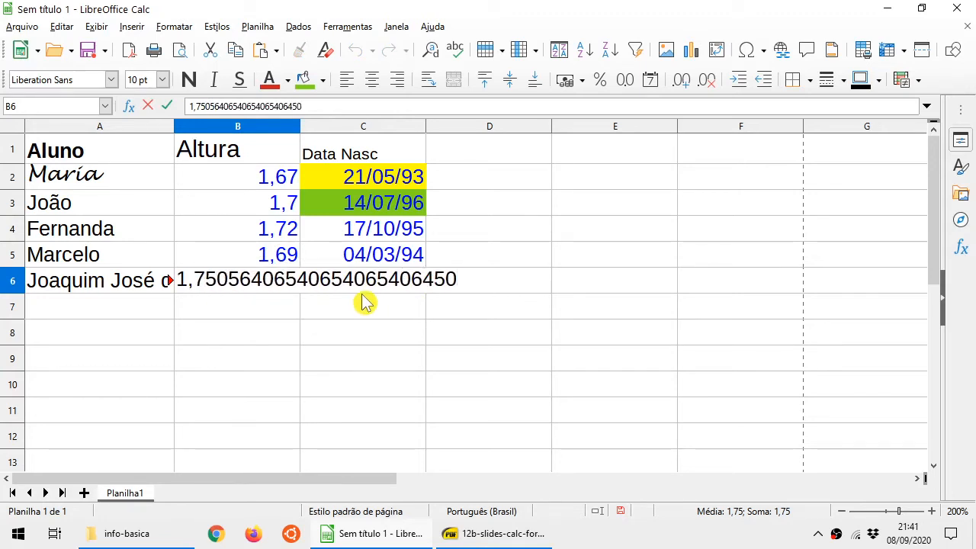
pyautogui.press('Return')
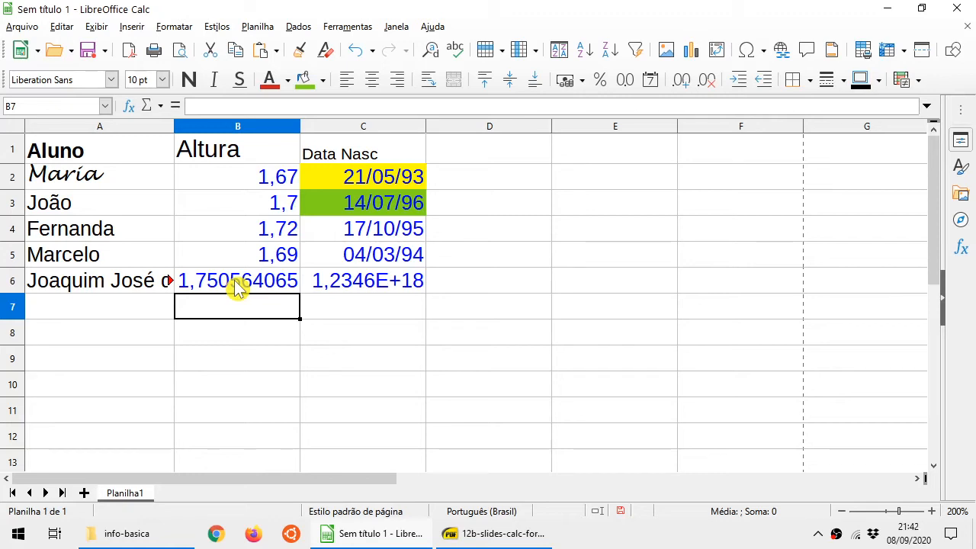
# Increase the height of header row 1 to almost three times its size.
pyautogui.hotkey('ctrl', 'z')
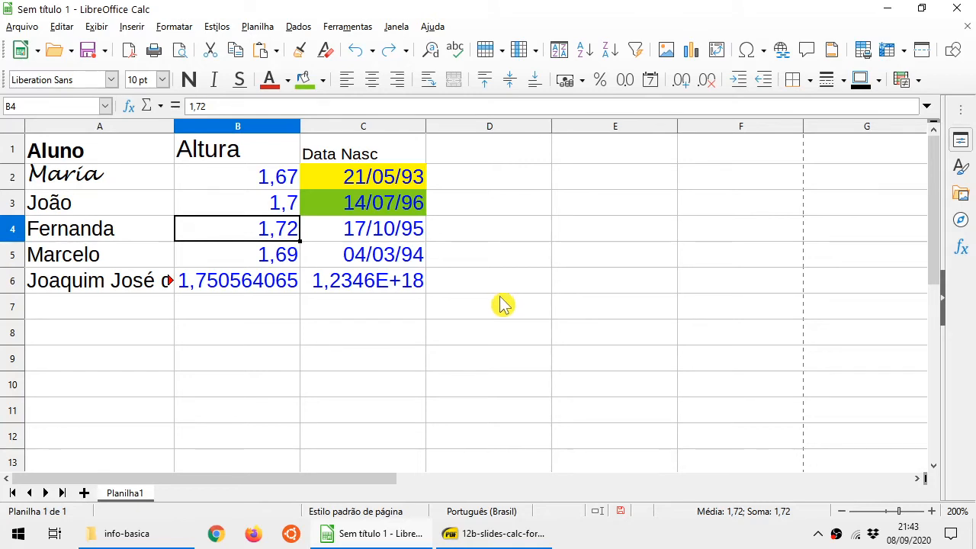
pyautogui.click(14, 163)
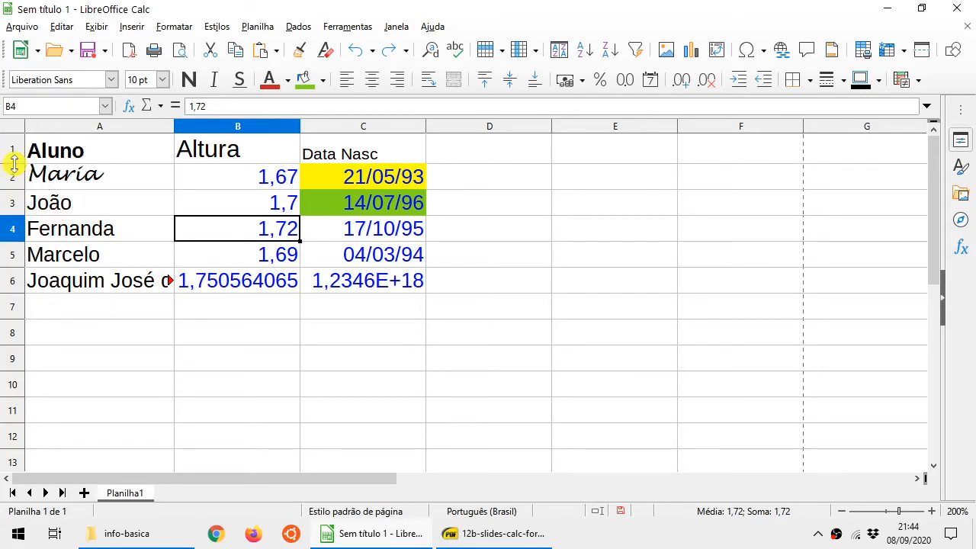
pyautogui.press('ctrl')
pyautogui.moveTo(14, 163); pyautogui.dragTo(11, 219)
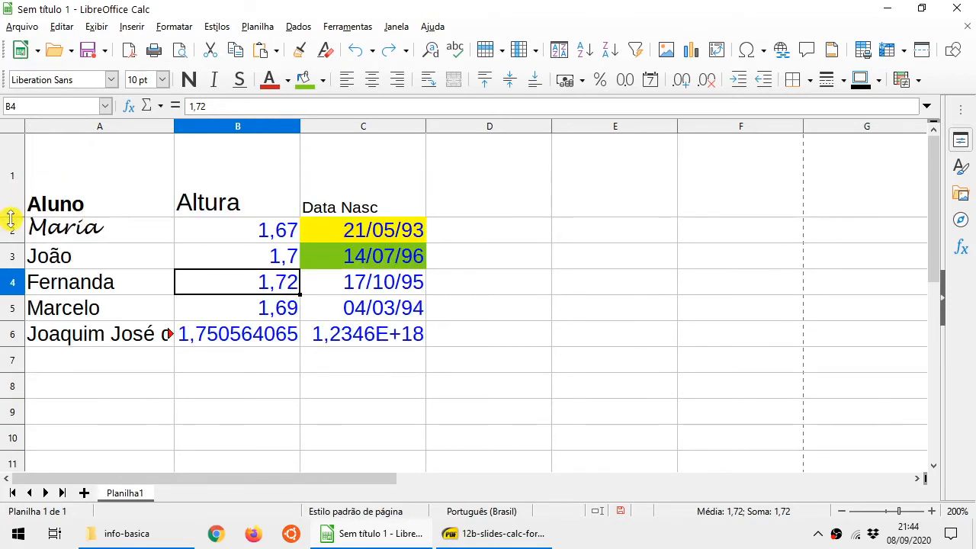
# Center the Altura header vertically within cell B1.
pyautogui.moveTo(126, 179); pyautogui.dragTo(330, 173)
pyautogui.click(221, 171)
pyautogui.click(144, 171)
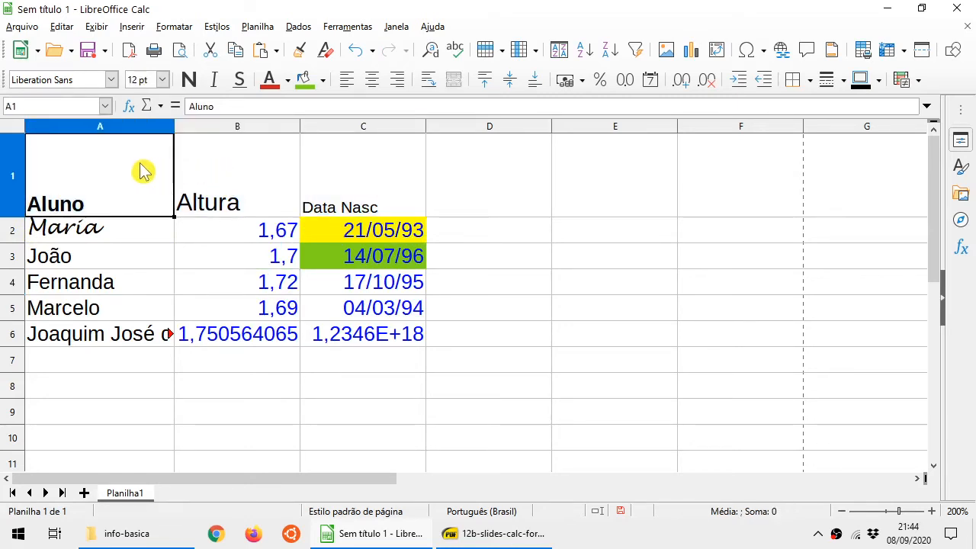
pyautogui.click(229, 183)
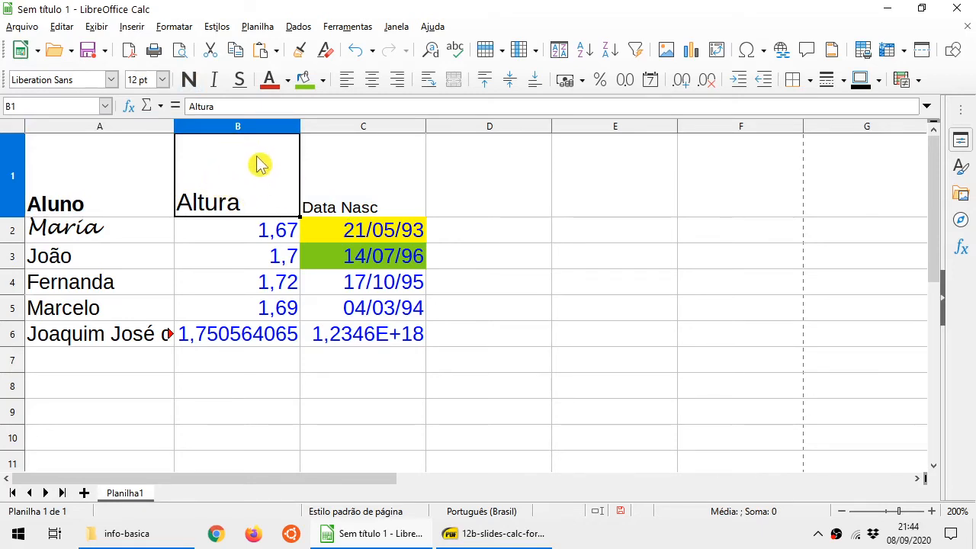
pyautogui.press('ctrl')
pyautogui.click(510, 86)
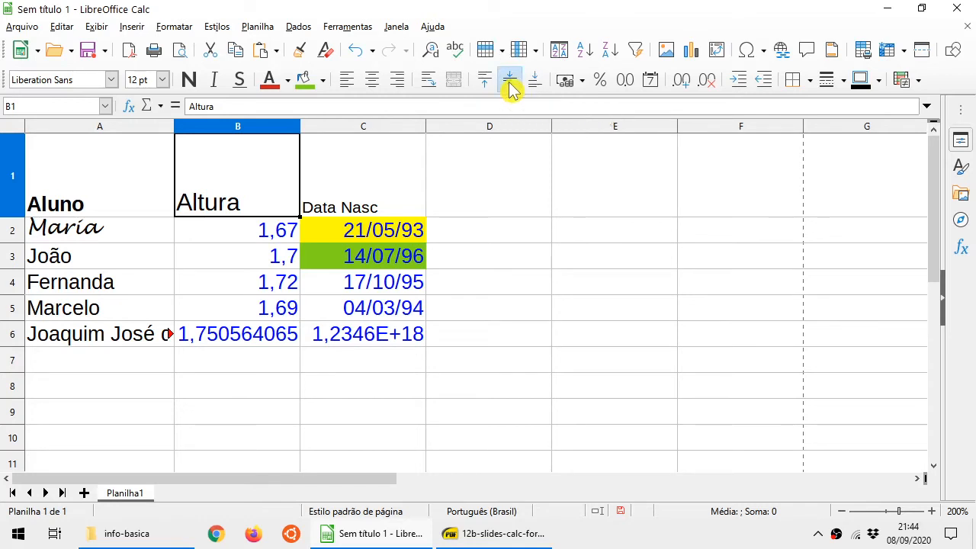
pyautogui.press('ctrl')
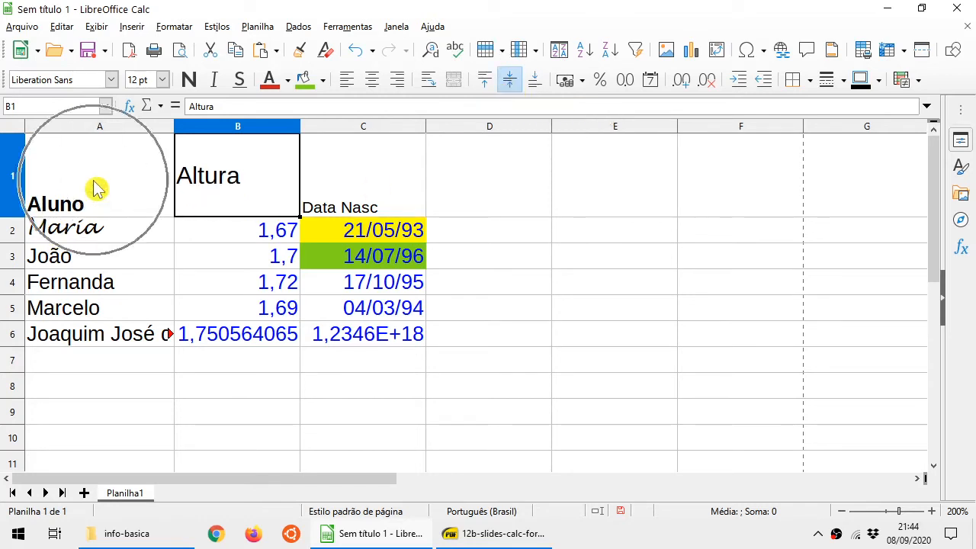
# Align the Aluno header to the top of cell A1.
pyautogui.click(96, 189)
pyautogui.press('ctrl')
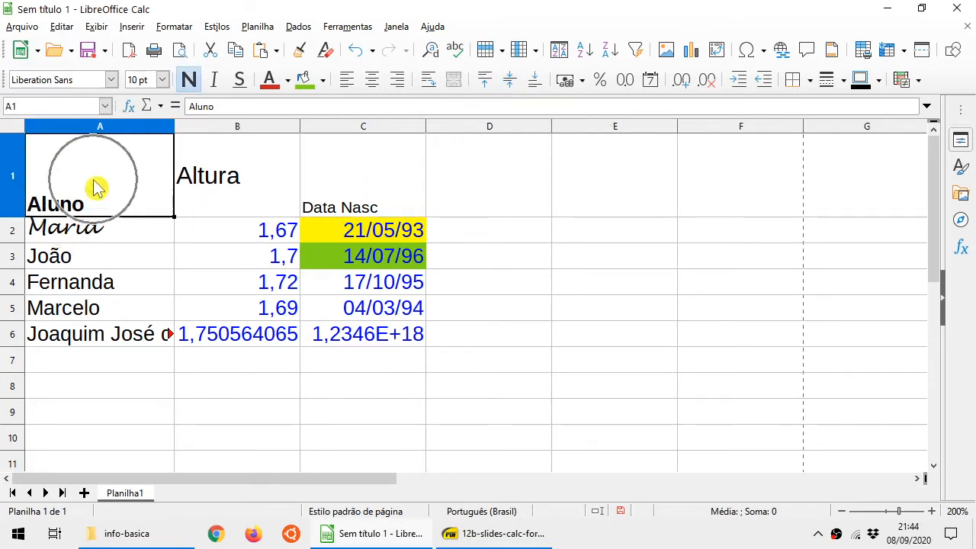
pyautogui.press('ctrl')
pyautogui.click(485, 80)
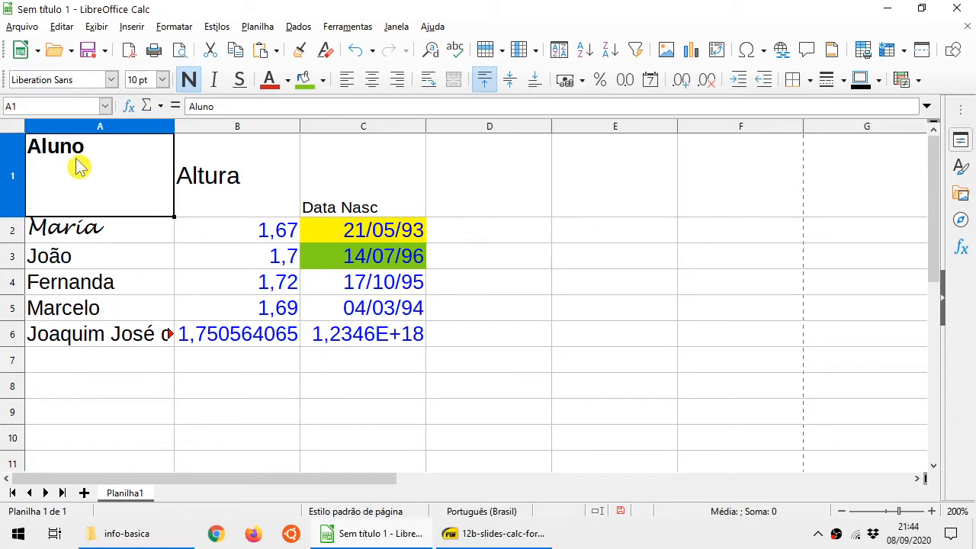
pyautogui.click(335, 181)
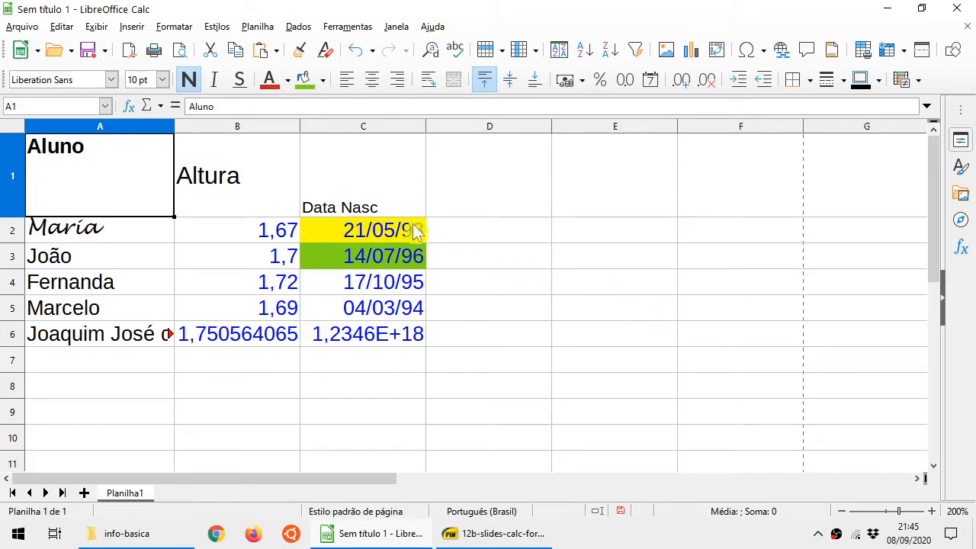
# Check the borderless table in the print preview at 160% zoom and return to the sheet.
pyautogui.click(180, 52)
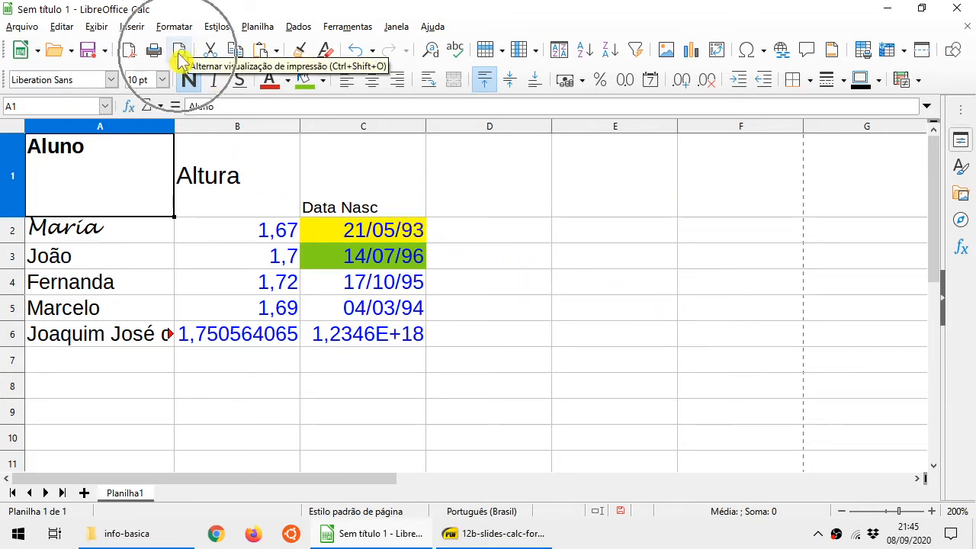
pyautogui.click(180, 52)
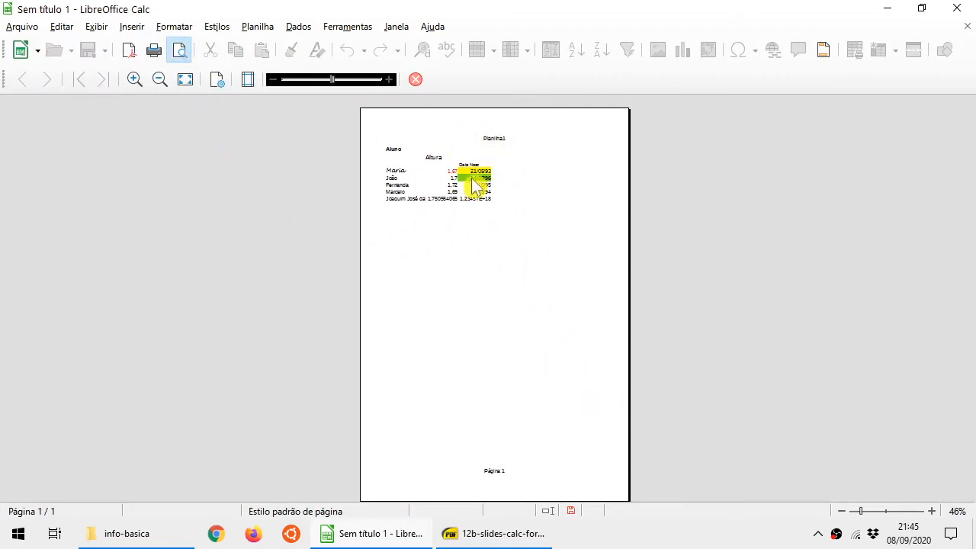
pyautogui.click(134, 81)
pyautogui.click(134, 80)
pyautogui.click(134, 81)
pyautogui.click(134, 80)
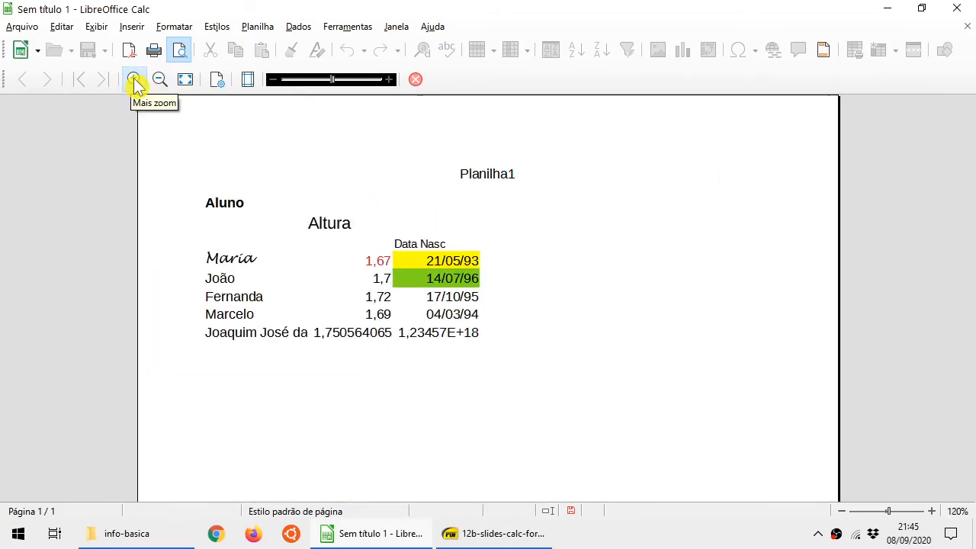
pyautogui.click(134, 80)
pyautogui.click(134, 81)
pyautogui.click(135, 80)
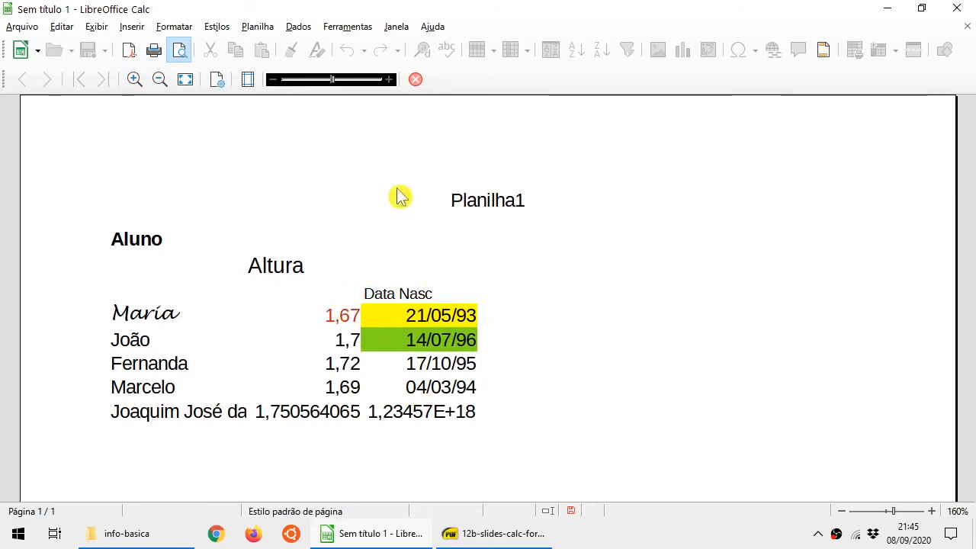
pyautogui.click(415, 80)
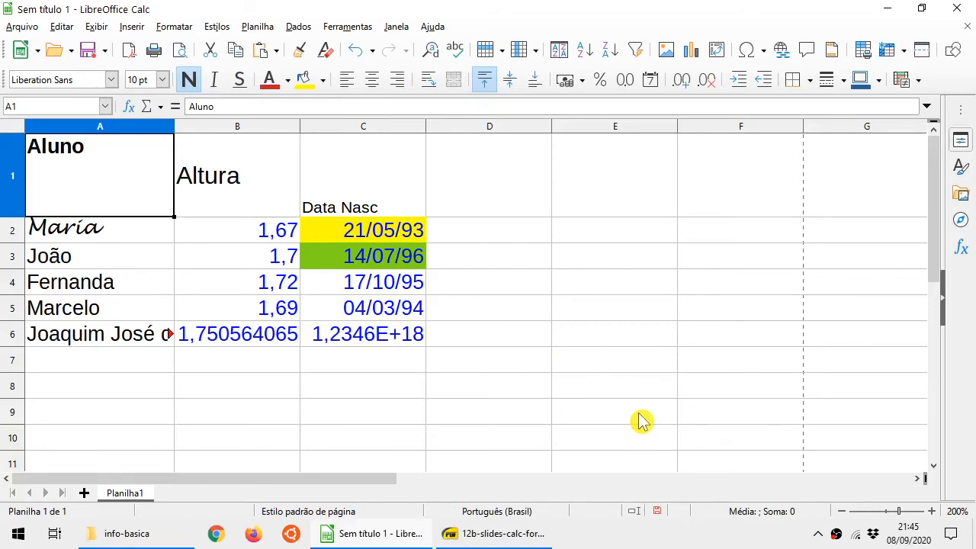
# Apply borders to all outer and inner cell edges of the table range A1:C6.
pyautogui.click(802, 89)
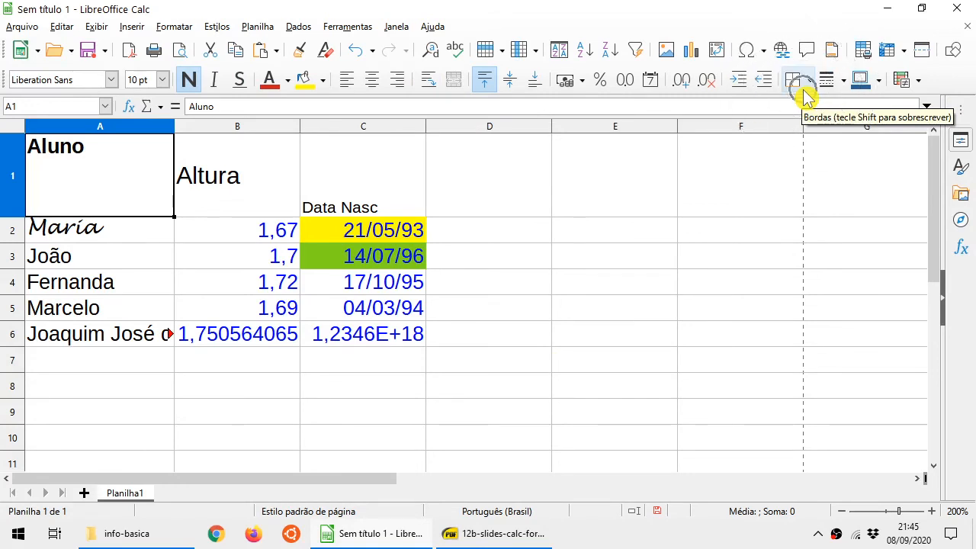
pyautogui.moveTo(393, 340); pyautogui.dragTo(147, 199)
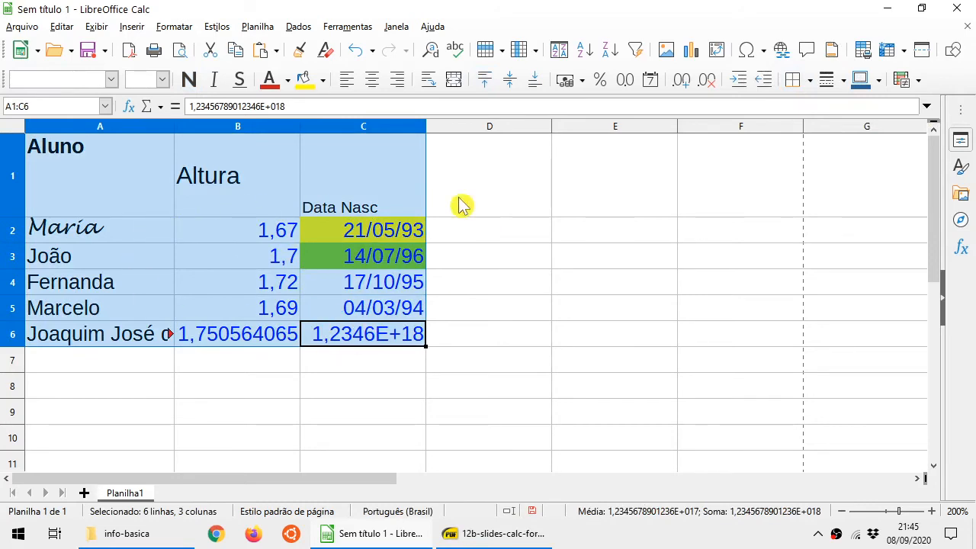
pyautogui.click(810, 84)
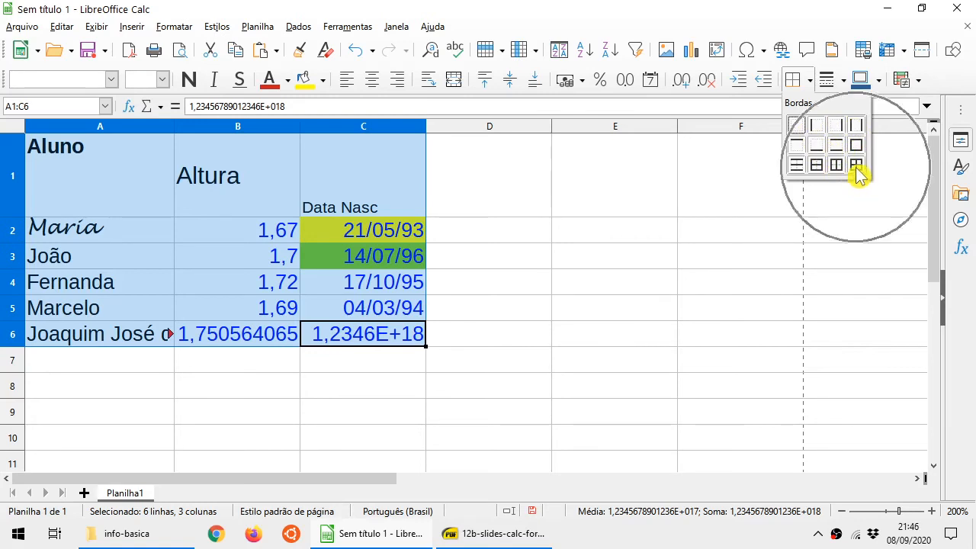
pyautogui.press('ctrl')
pyautogui.press('ctrl')
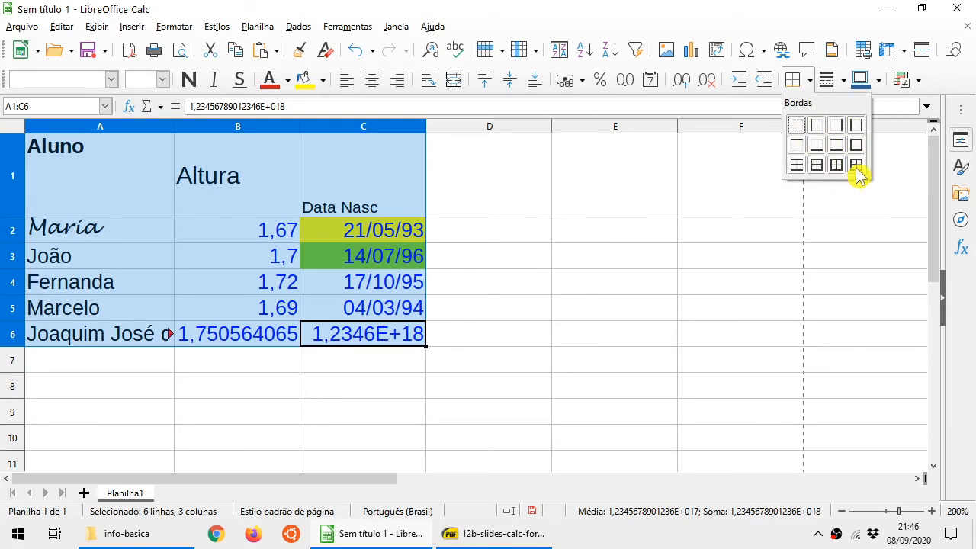
pyautogui.click(857, 173)
pyautogui.click(602, 253)
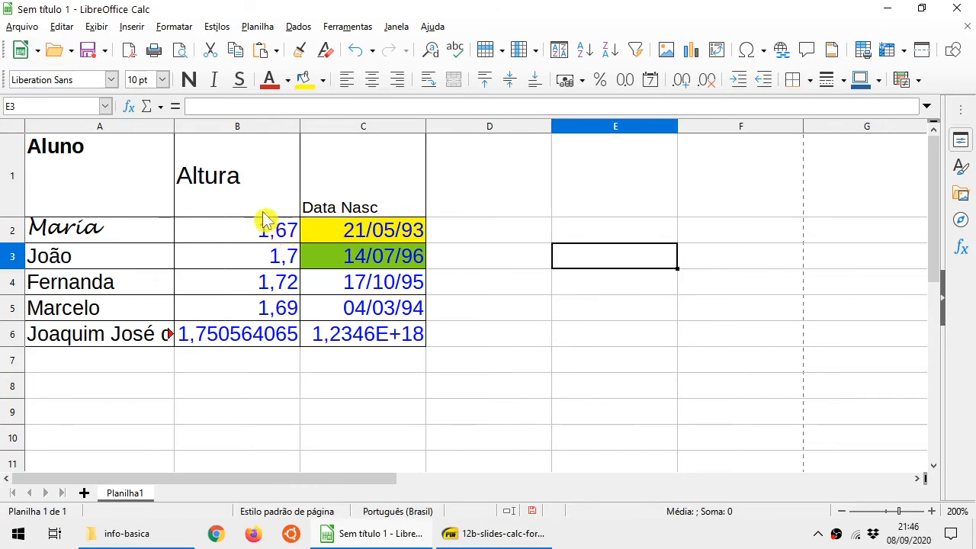
# Check the bordered table in the print preview at 180% zoom and return to the sheet.
pyautogui.click(181, 52)
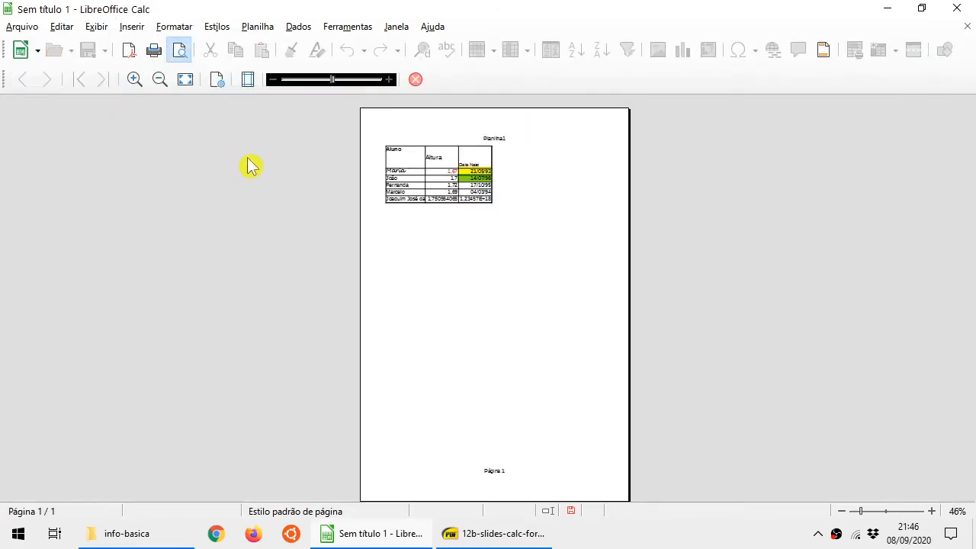
pyautogui.click(134, 79)
pyautogui.click(133, 79)
pyautogui.click(134, 80)
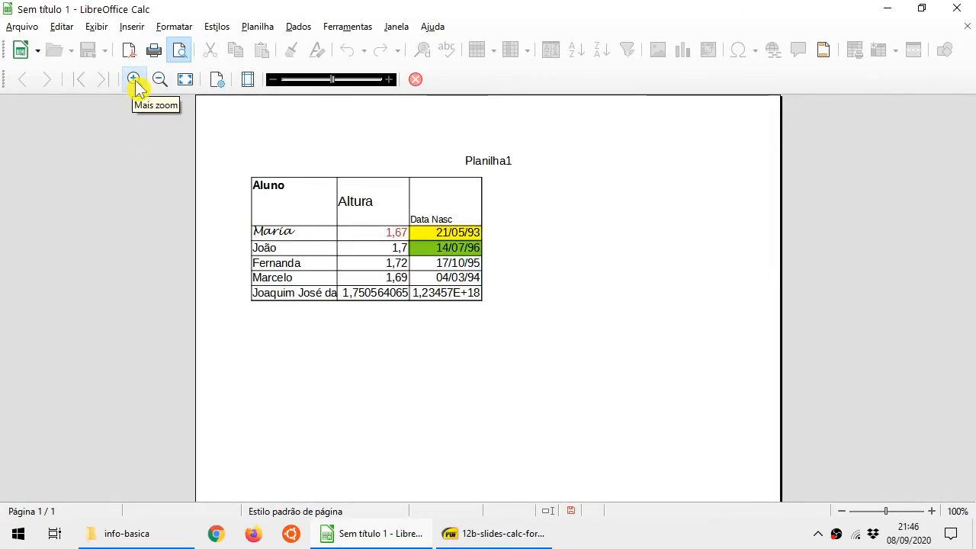
pyautogui.click(134, 80)
pyautogui.click(134, 80)
pyautogui.click(134, 80)
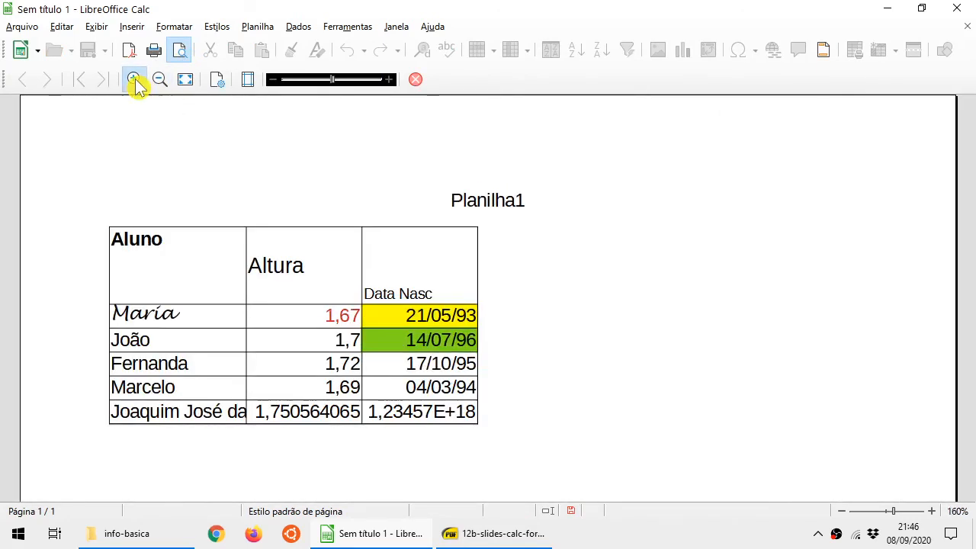
pyautogui.click(134, 80)
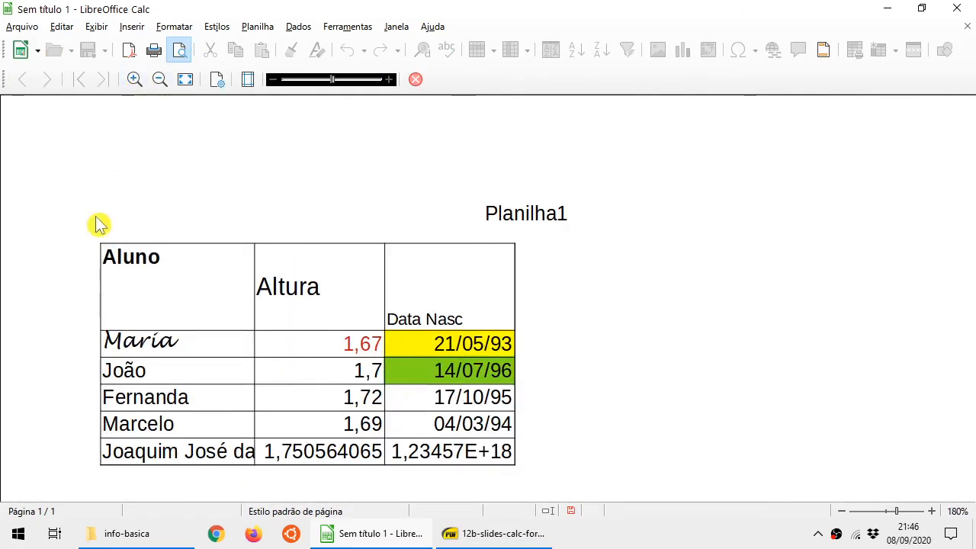
pyautogui.click(415, 79)
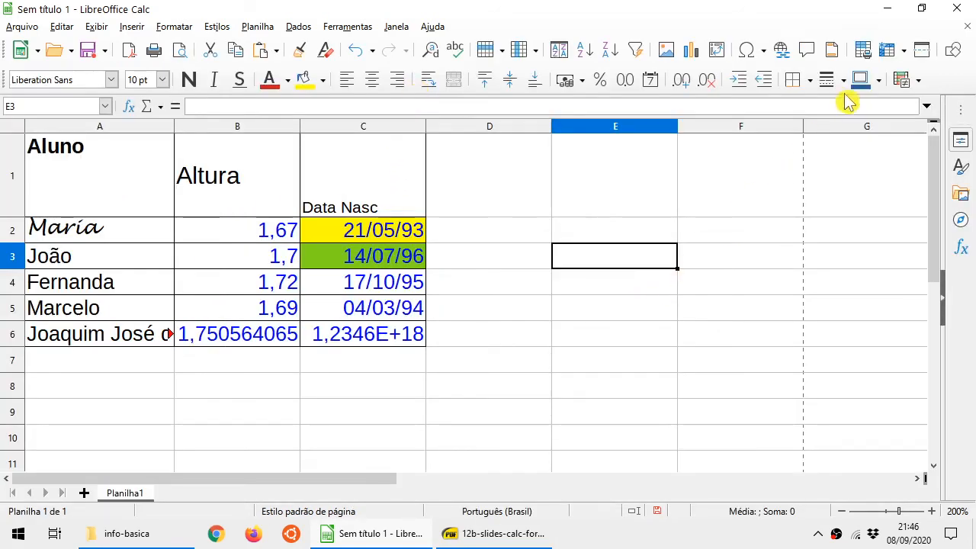
pyautogui.press('ctrl')
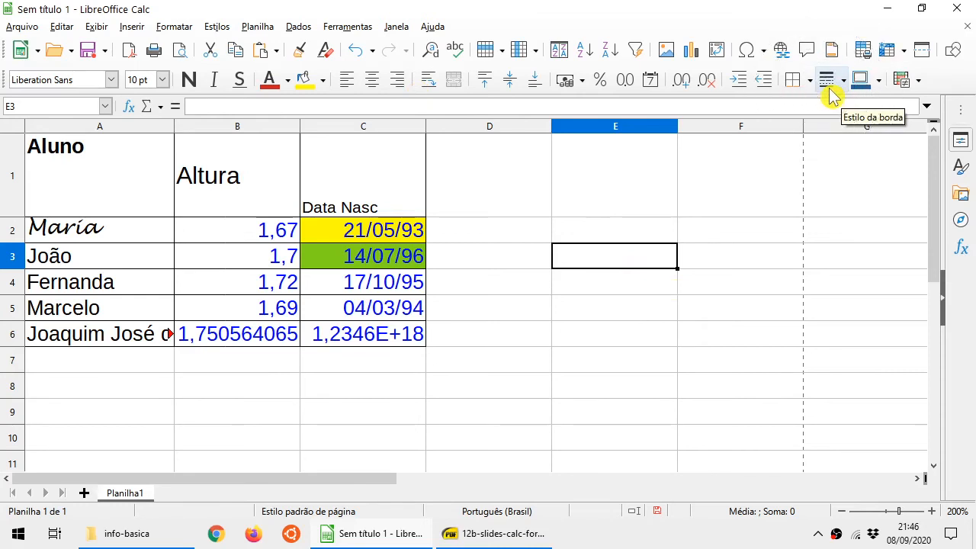
pyautogui.click(845, 87)
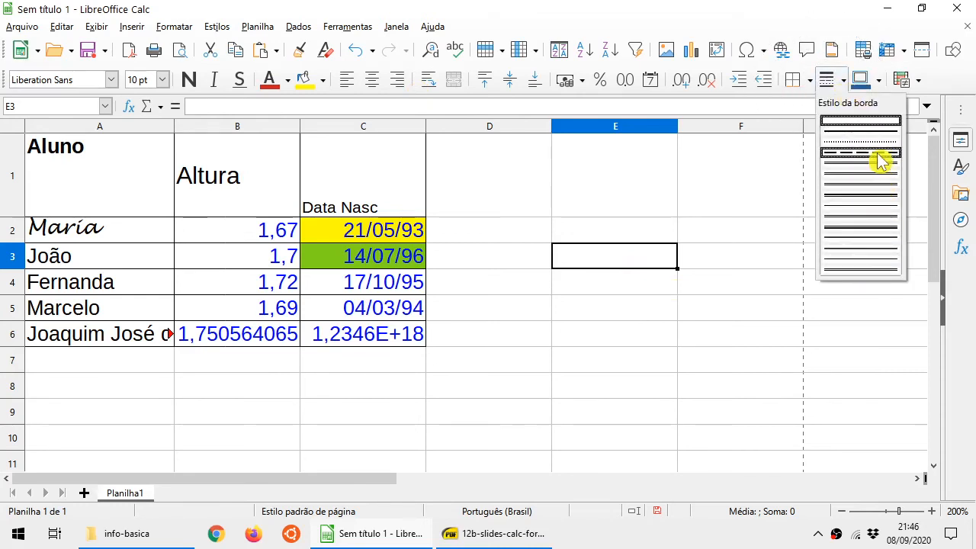
pyautogui.click(878, 80)
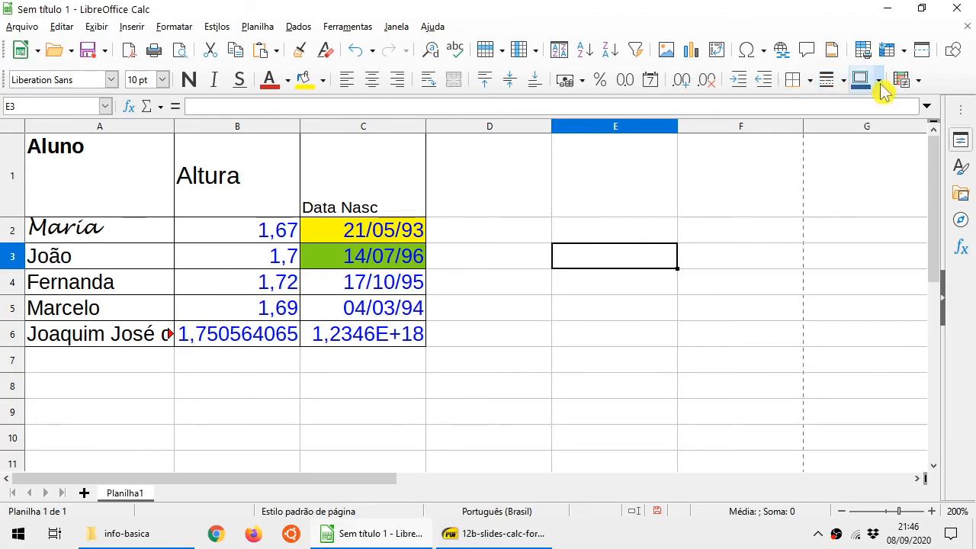
pyautogui.click(878, 81)
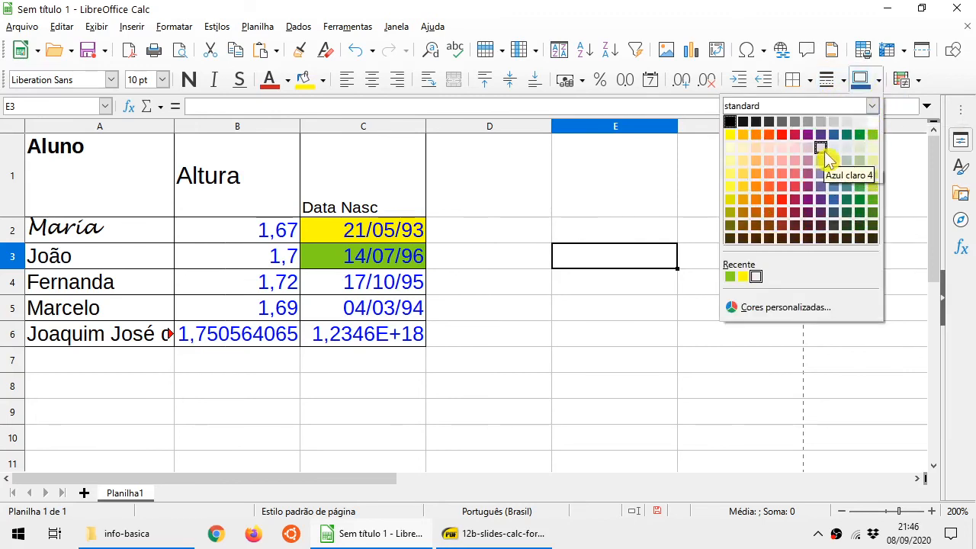
pyautogui.click(821, 161)
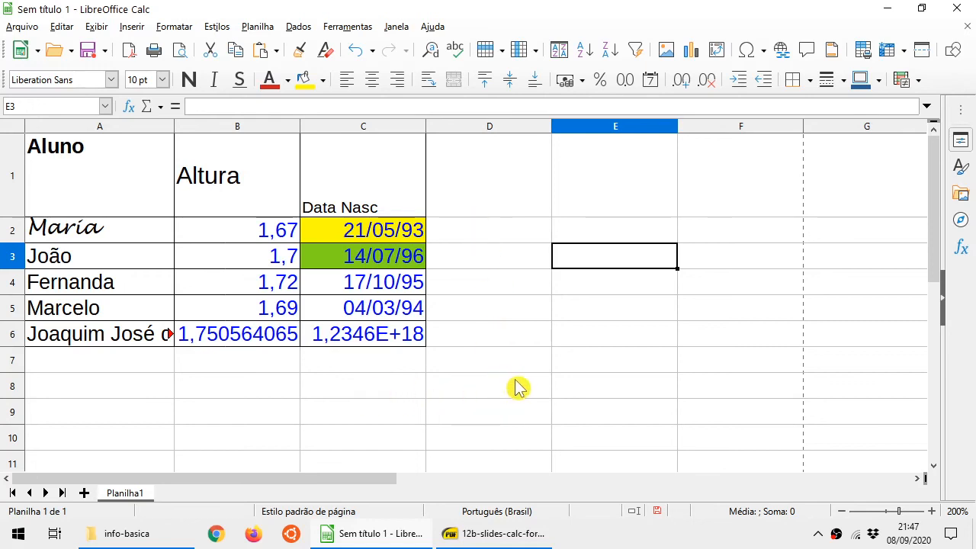
# Merge and center the cells D8:E8, and likewise merge and center the empty block E3:F5.
pyautogui.moveTo(526, 392); pyautogui.dragTo(594, 391)
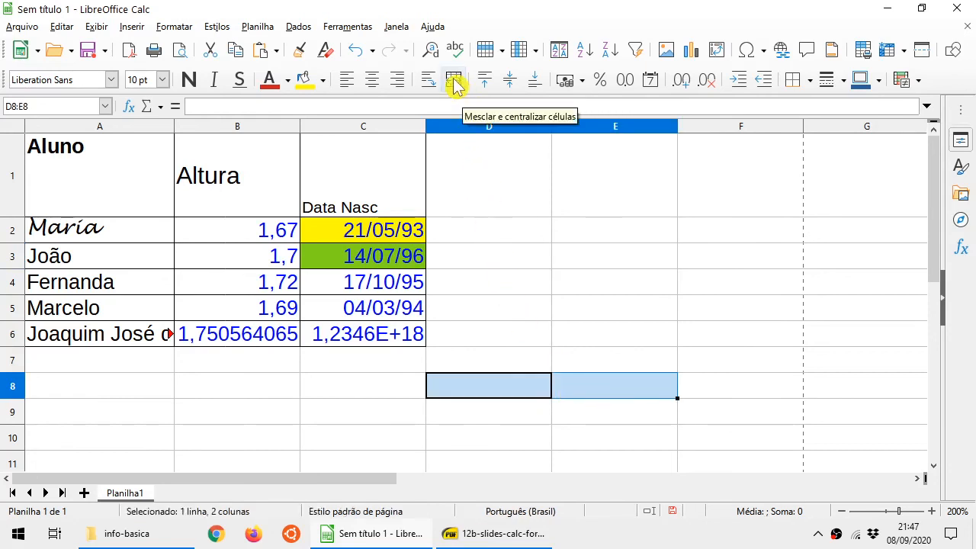
pyautogui.click(454, 82)
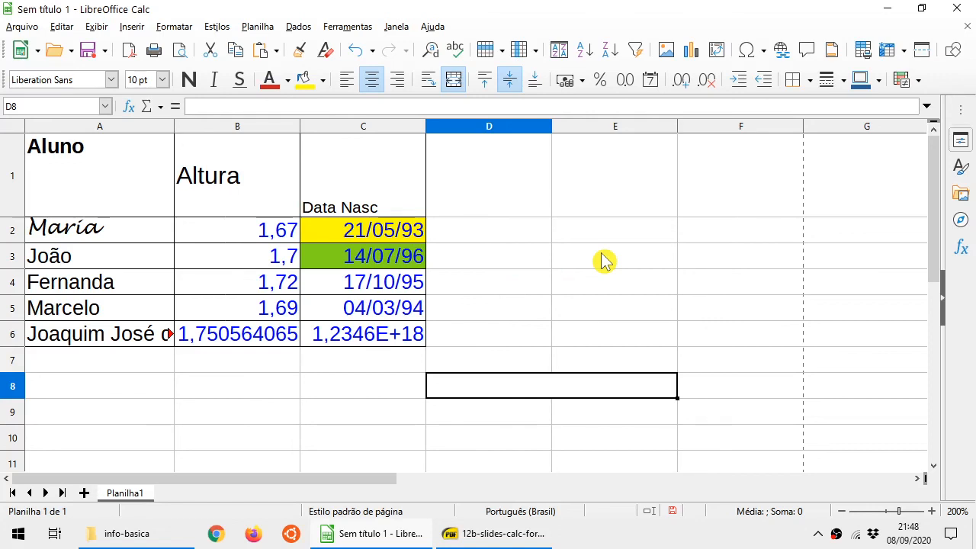
pyautogui.moveTo(603, 260); pyautogui.dragTo(711, 309)
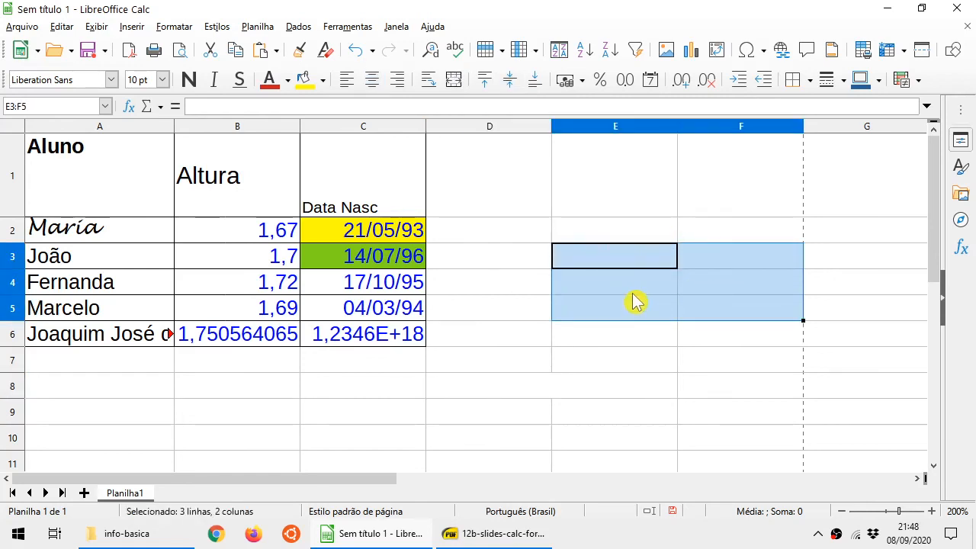
pyautogui.click(456, 82)
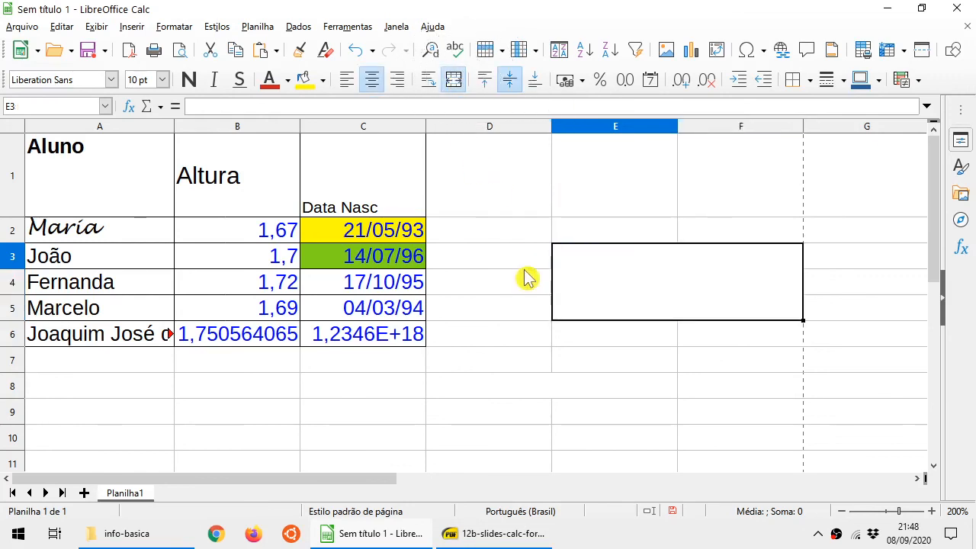